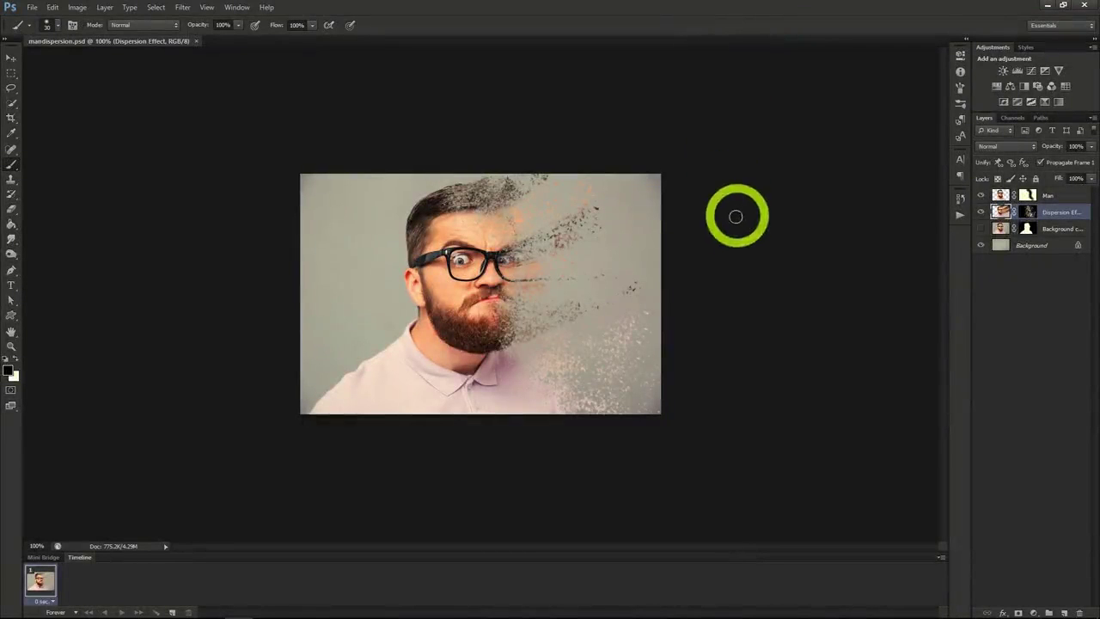
Open the plain JPEG portrait of the bearded man in glasses in its own tab.
scroll(703, 344, up, 3)
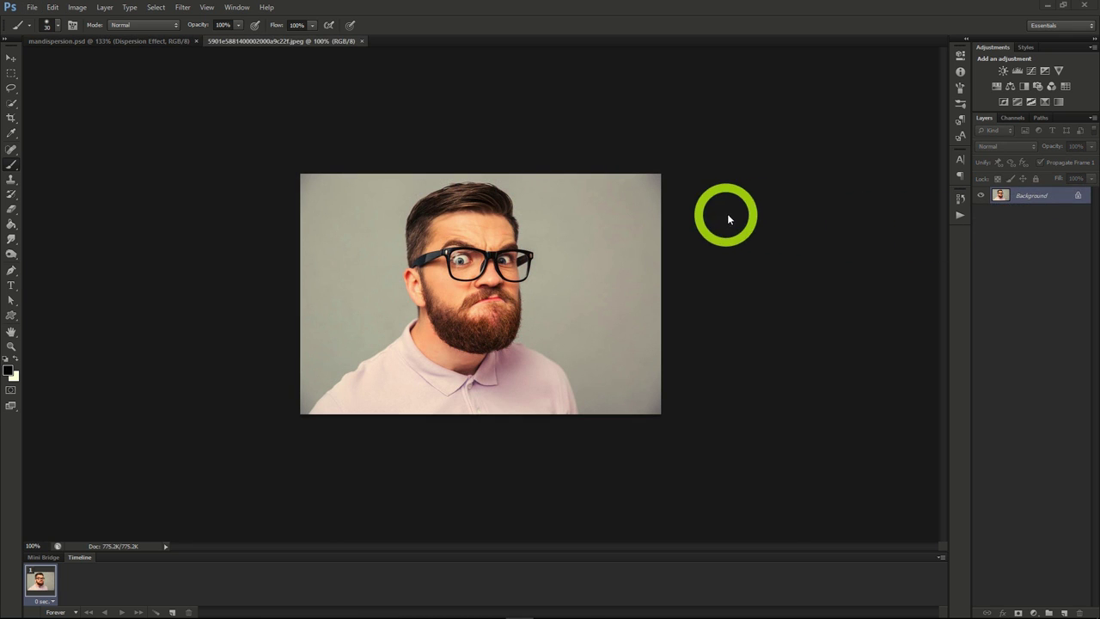
Duplicate the Background layer as 'Background copy'.
right_click(1026, 196)
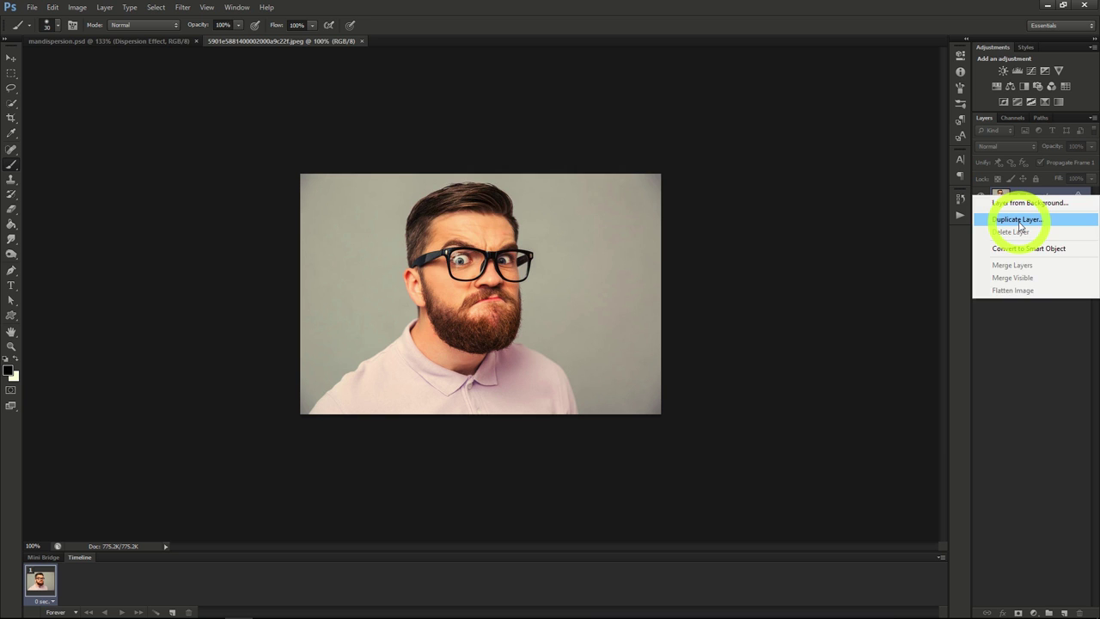
click(1019, 221)
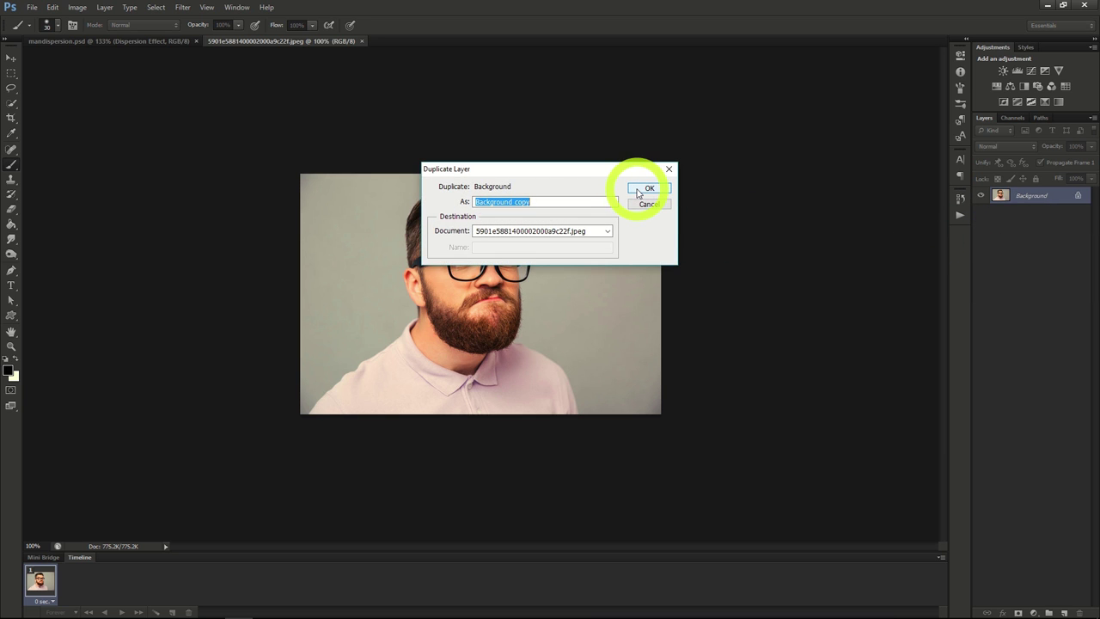
click(639, 190)
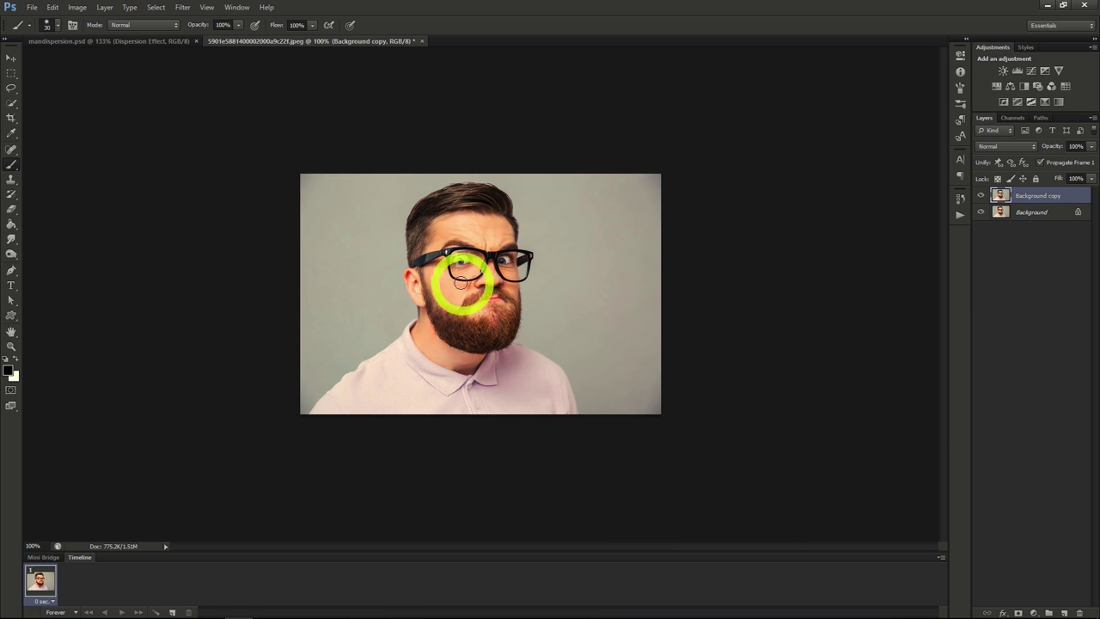
Lasso around the man on Background and Content-Aware fill him with the grey backdrop.
click(11, 87)
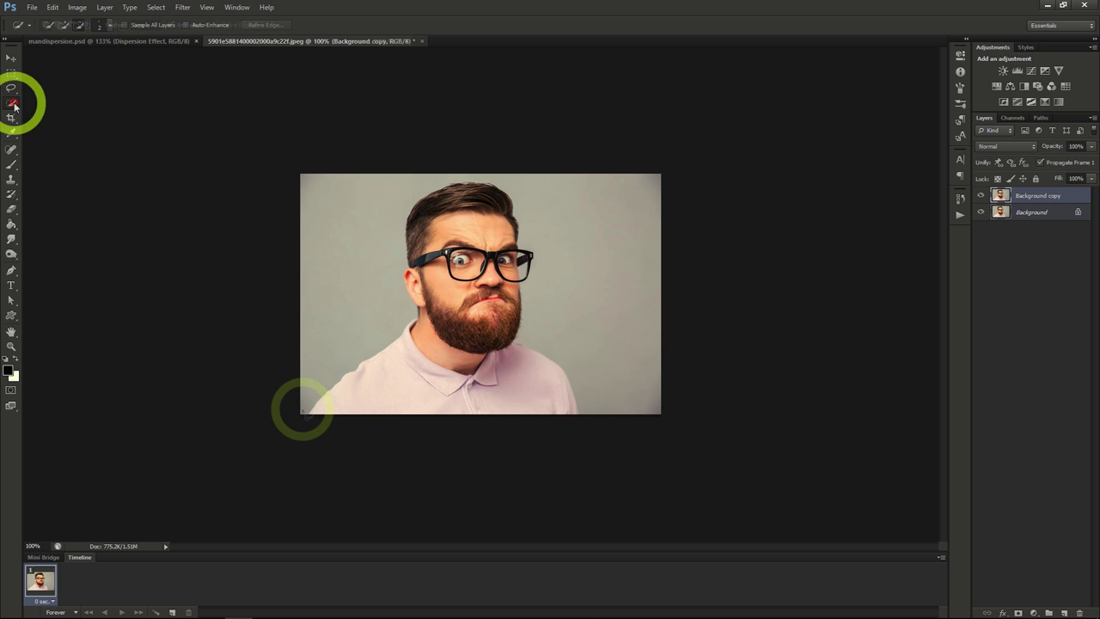
key(alt+bracketleft)
mouse_move(302, 413)
mouse_down()
mouse_move(305, 369)
mouse_move(361, 326)
mouse_move(390, 275)
mouse_move(406, 199)
mouse_move(475, 177)
mouse_move(532, 221)
mouse_move(543, 305)
mouse_move(569, 365)
mouse_move(567, 422)
mouse_move(405, 434)
mouse_move(300, 425)
mouse_move(303, 411)
mouse_up()
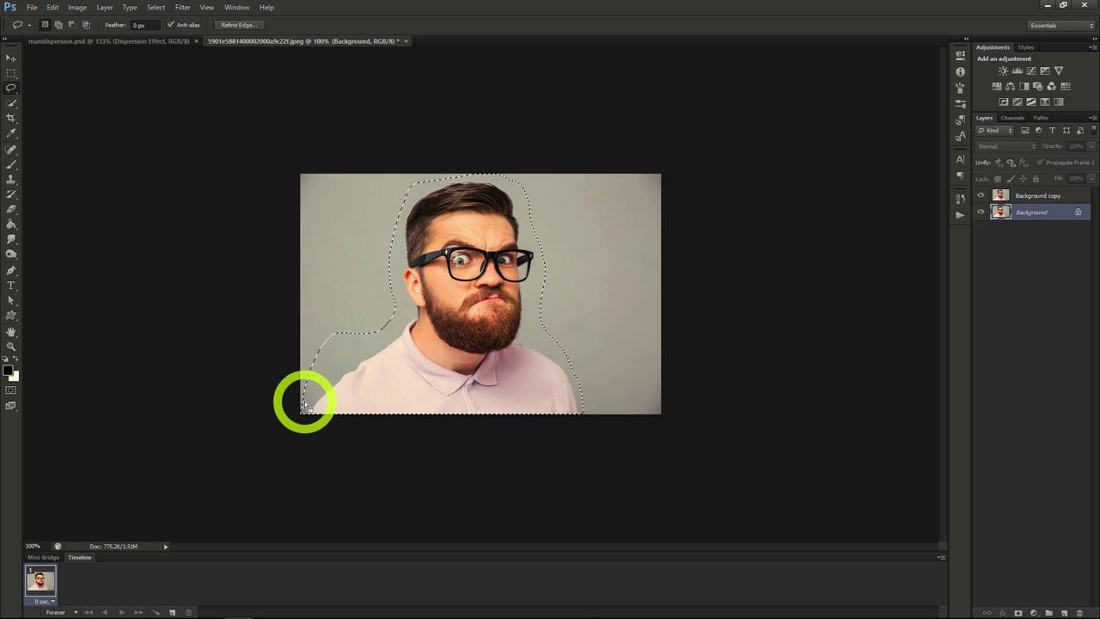
right_click(402, 356)
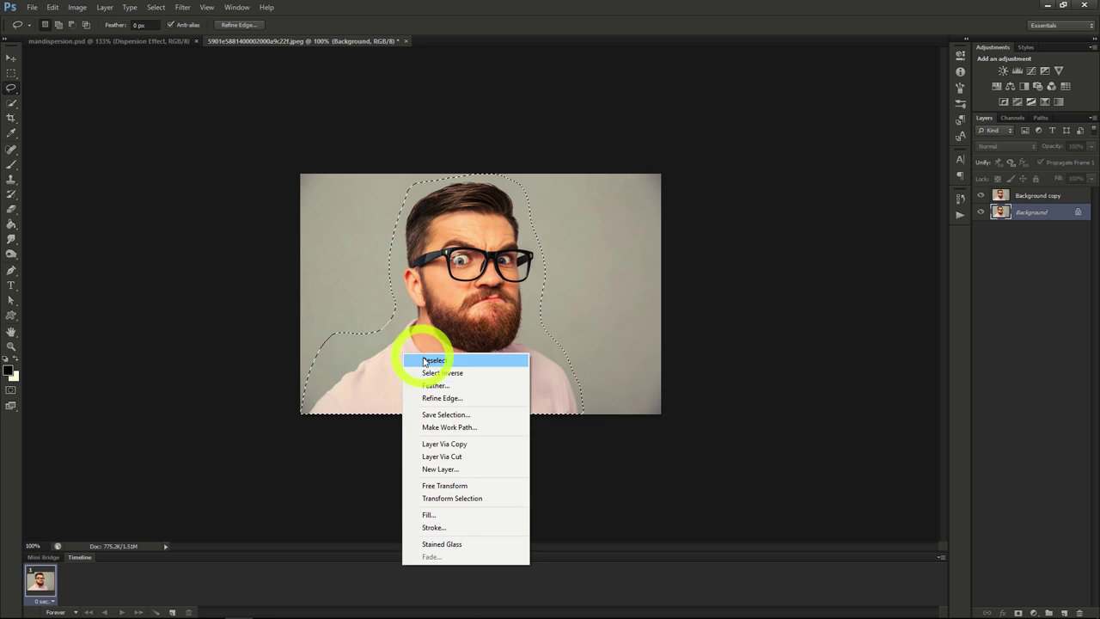
click(451, 513)
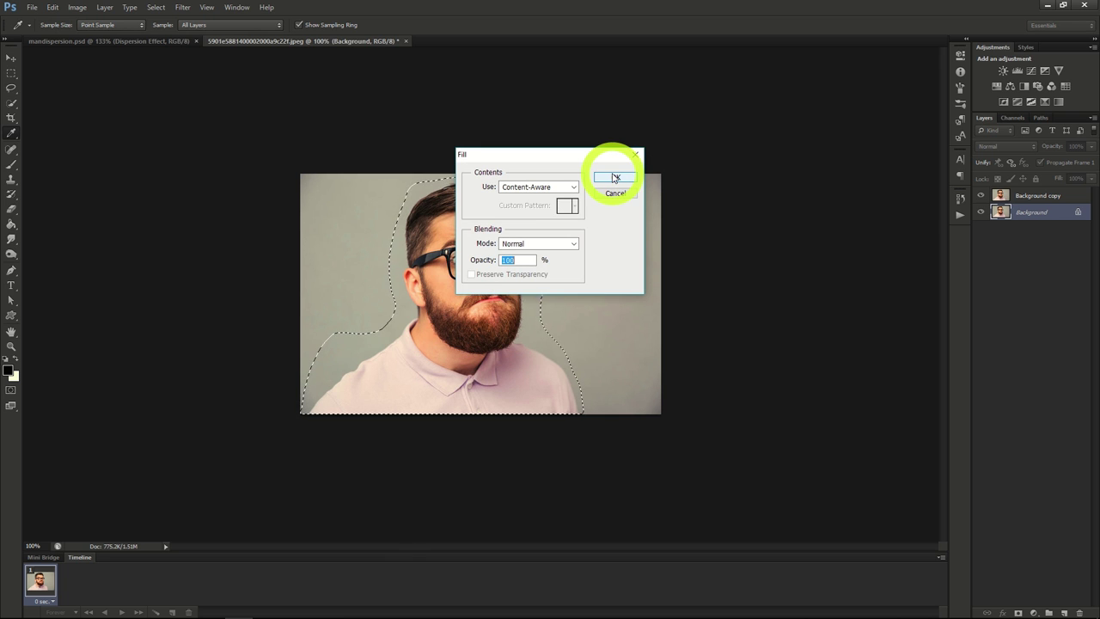
click(614, 177)
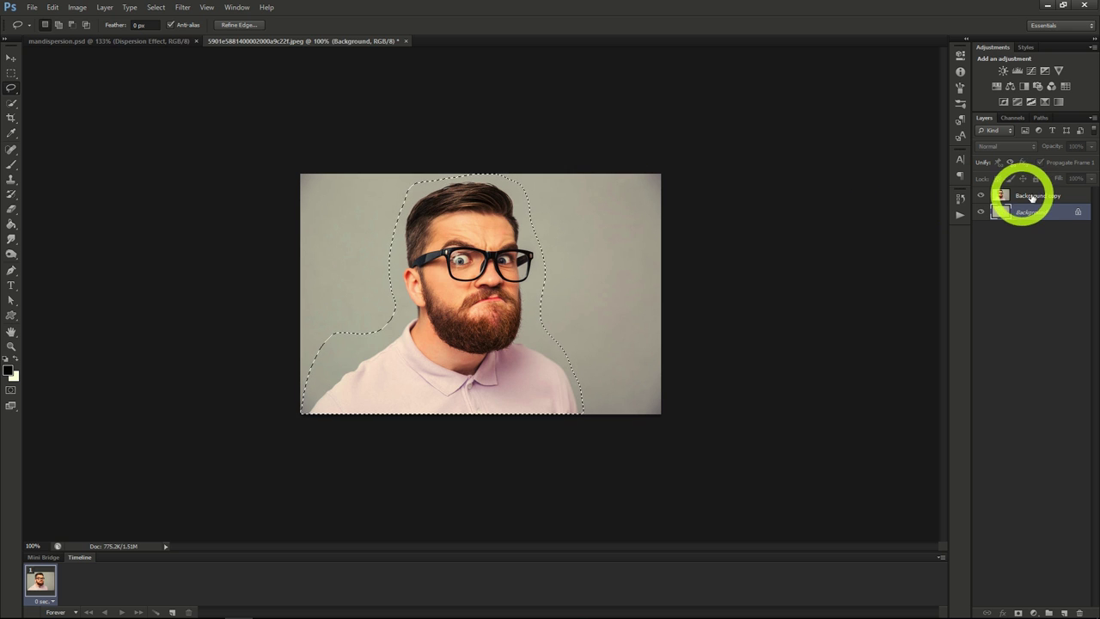
Switch to the Background copy layer and clear the old lasso selection.
click(1035, 198)
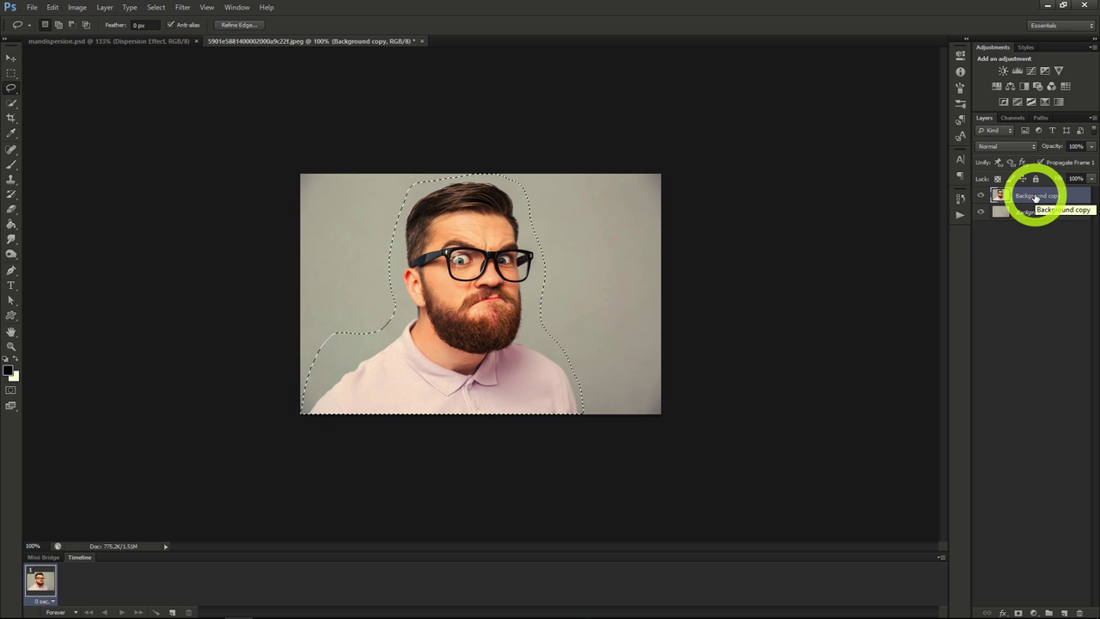
click(12, 104)
right_click(367, 245)
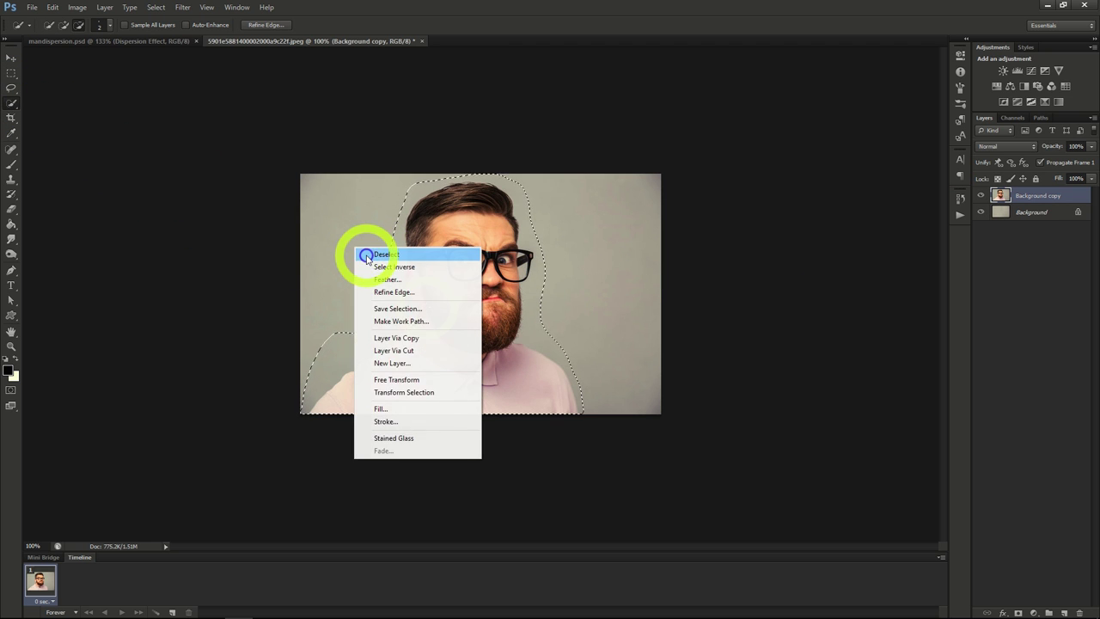
click(367, 255)
Quick Select the man's face, hair, glasses, shirt, shoulders and beard.
click(427, 305)
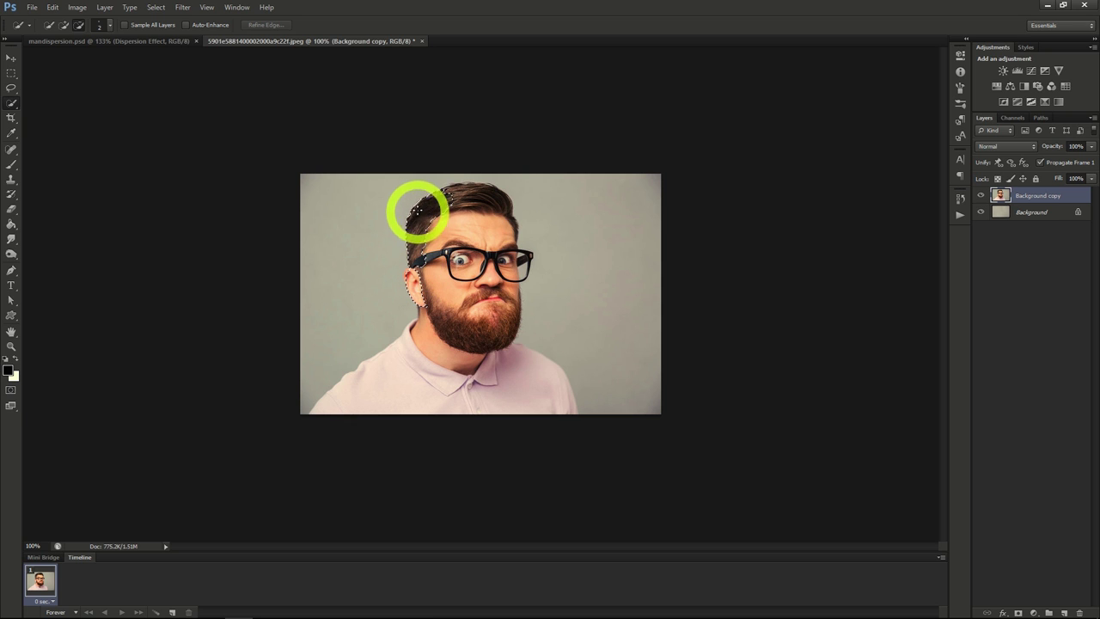
mouse_move(417, 211)
mouse_down()
mouse_move(481, 184)
mouse_move(498, 194)
mouse_move(515, 265)
mouse_move(505, 334)
mouse_move(476, 261)
mouse_move(447, 275)
mouse_move(436, 335)
mouse_up()
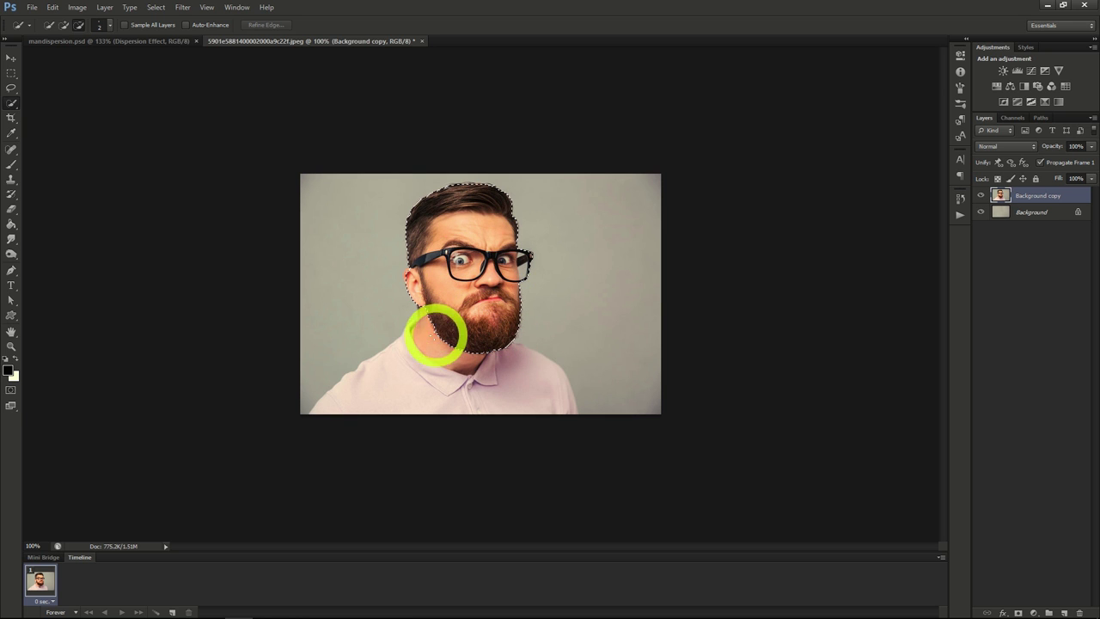
mouse_move(396, 389)
mouse_down()
mouse_move(533, 388)
mouse_move(417, 344)
mouse_move(415, 320)
mouse_up()
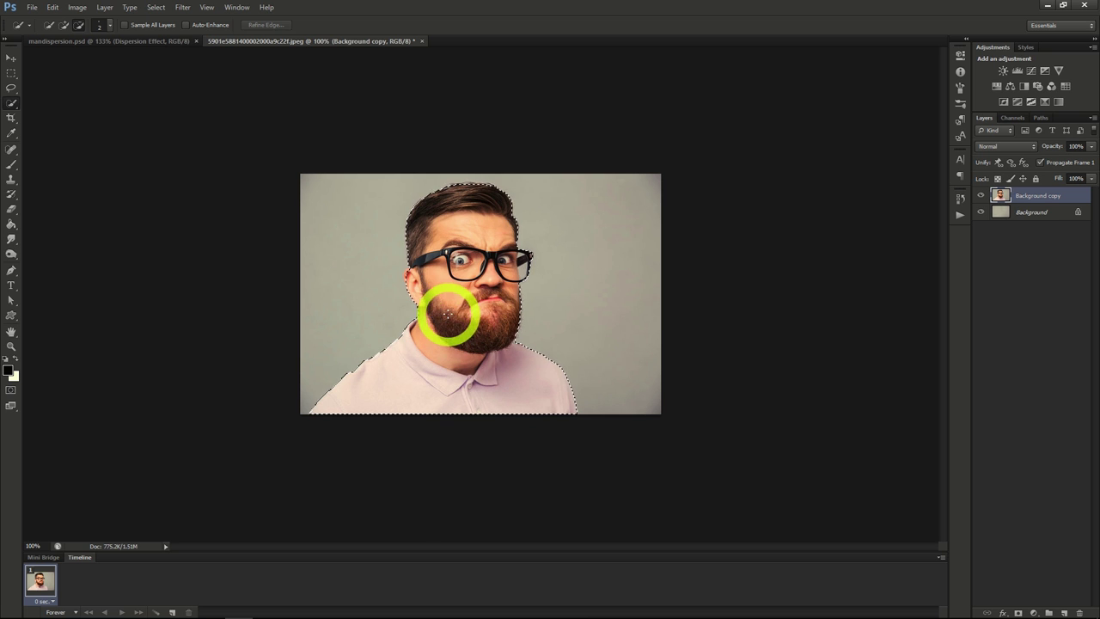
drag(446, 315, 441, 283)
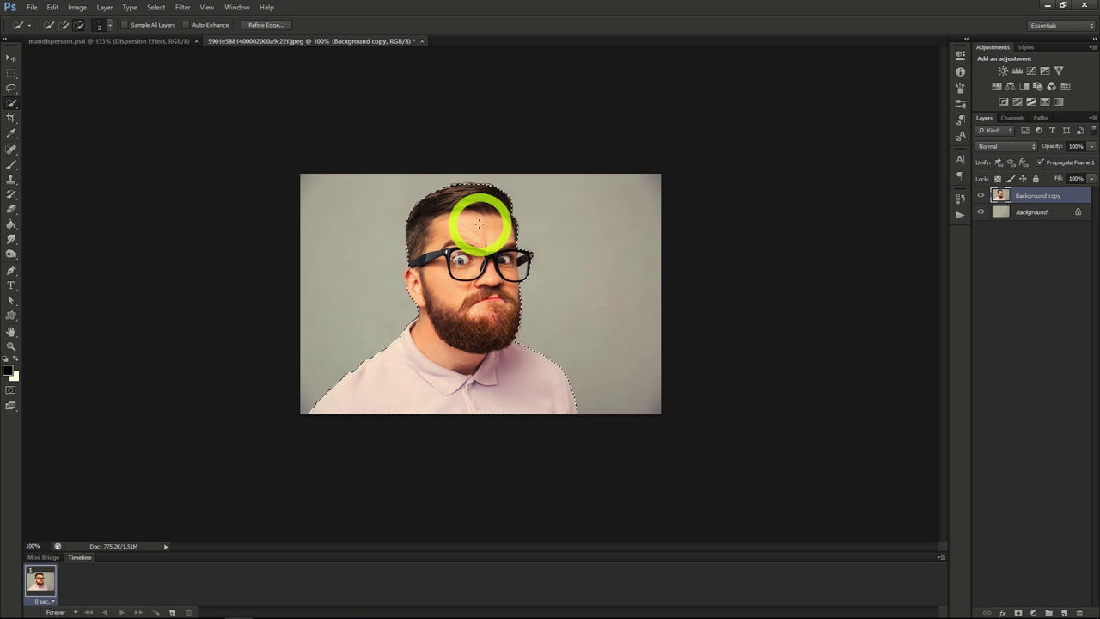
Use Refine Edge to output the man's selection as a layer mask on Background copy.
click(265, 27)
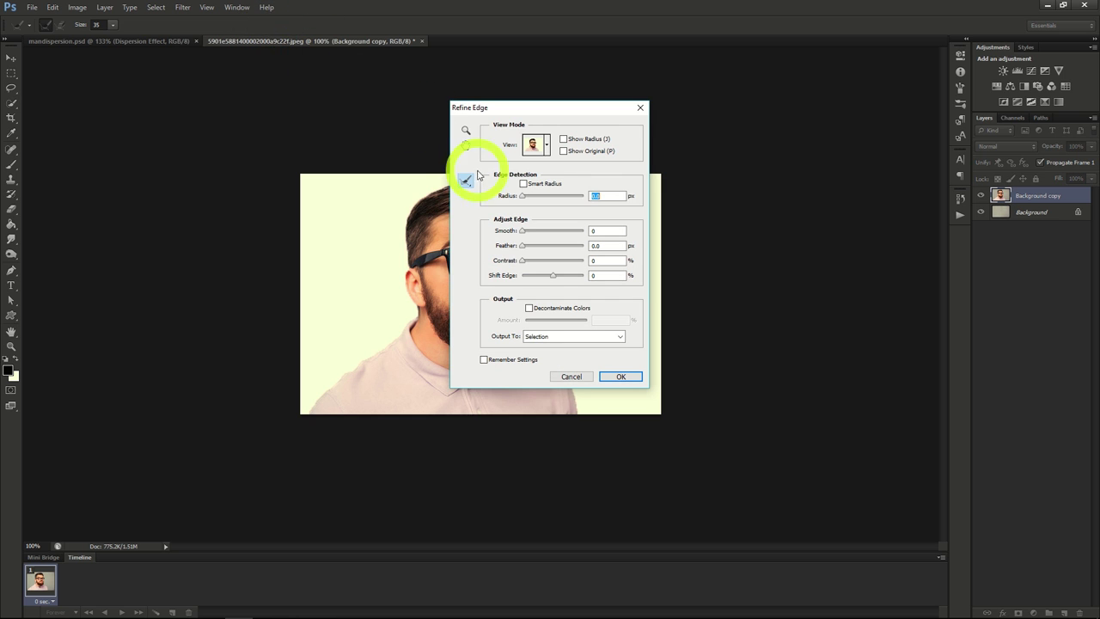
drag(550, 110, 782, 119)
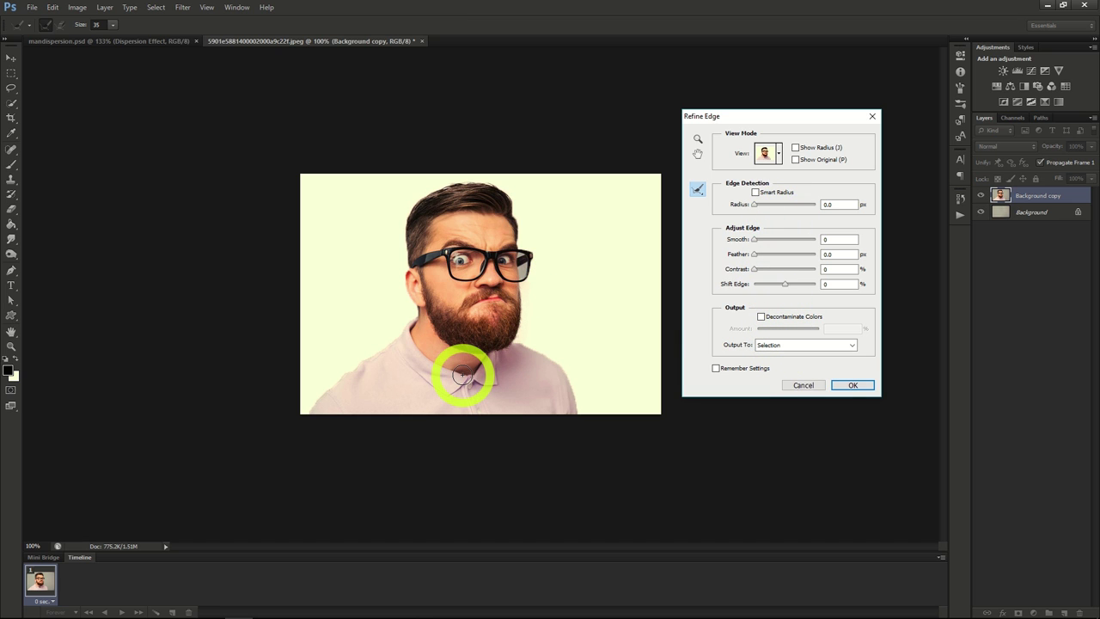
click(792, 347)
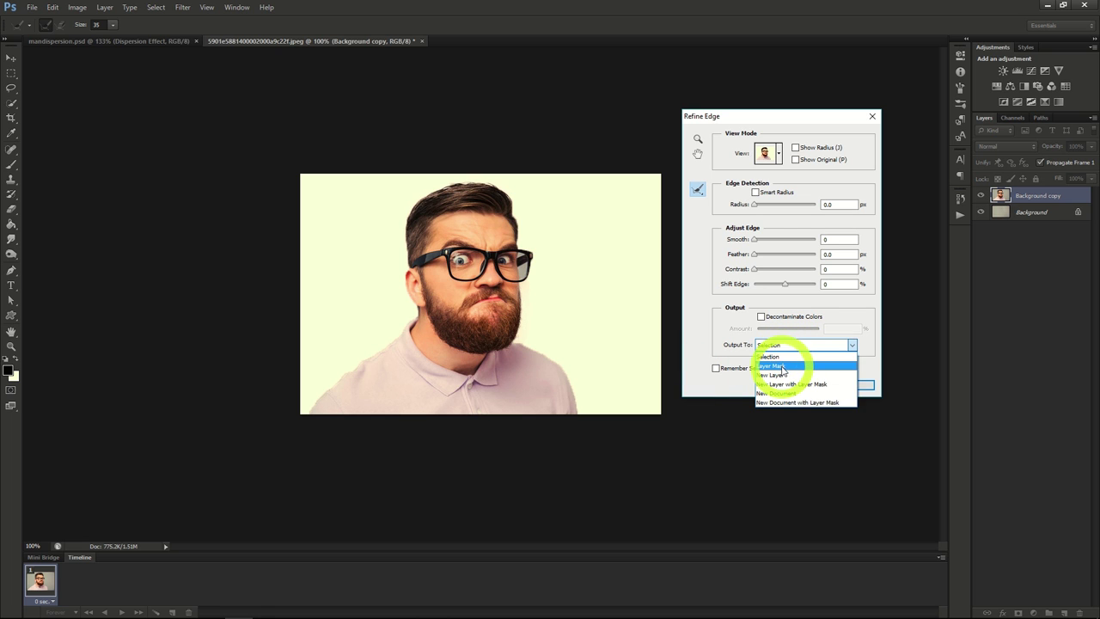
click(786, 364)
click(851, 386)
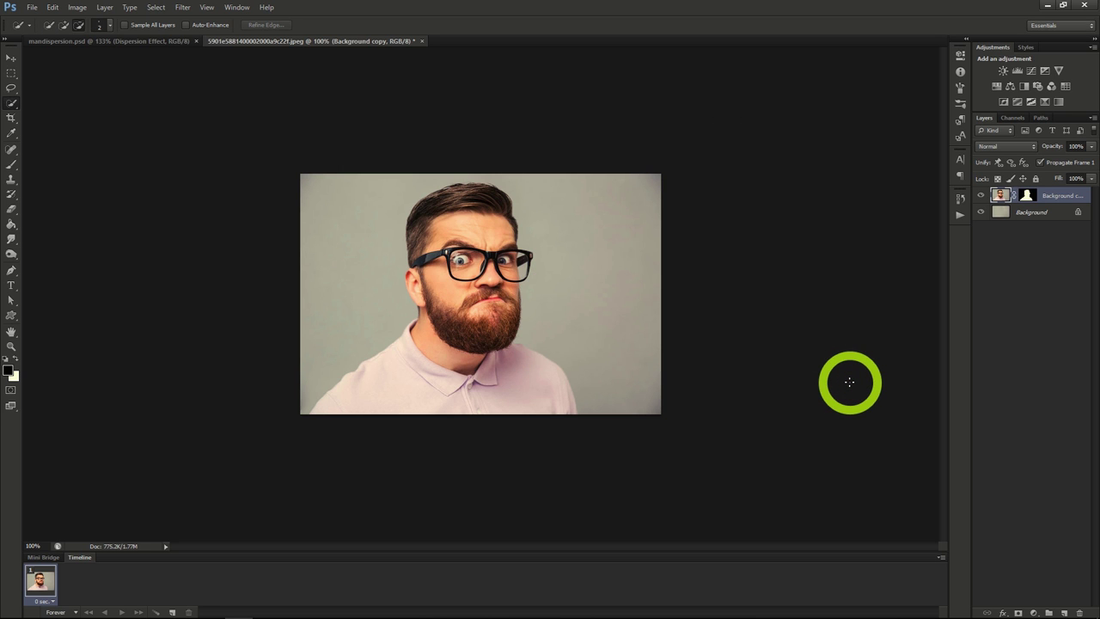
Duplicate the masked Background copy layer as 'Dispersion Effect'.
click(980, 196)
click(980, 196)
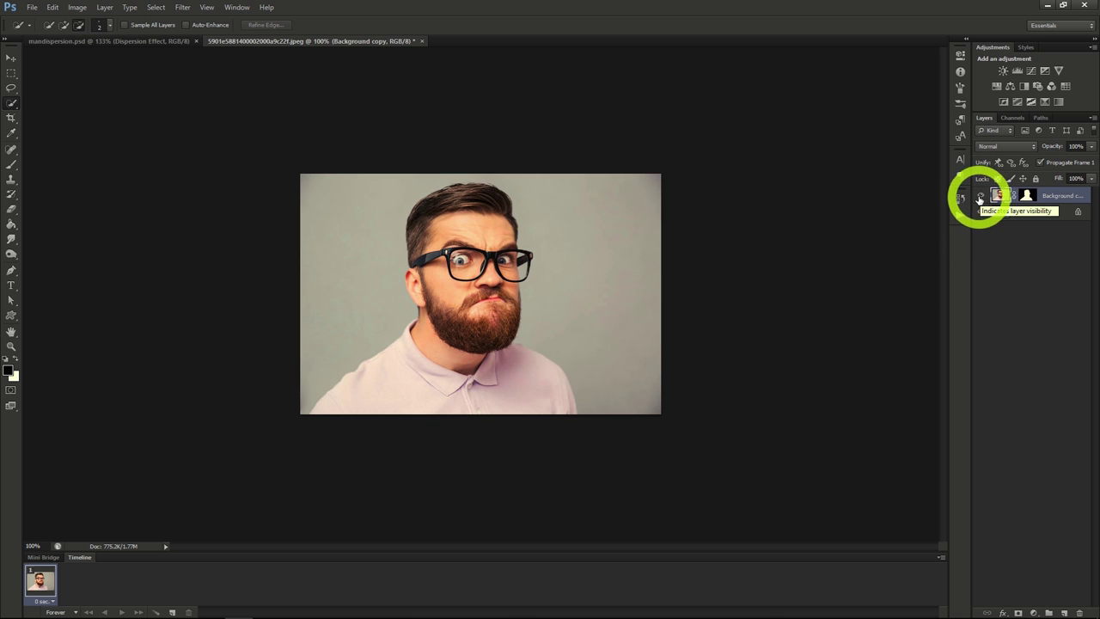
right_click(1040, 196)
click(1015, 230)
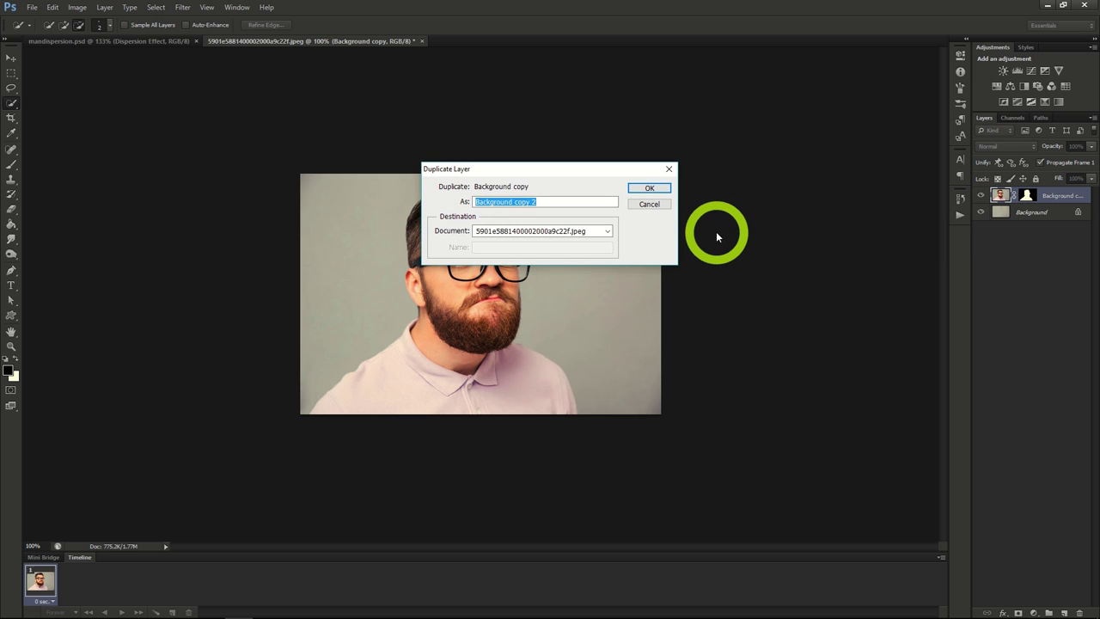
click(640, 189)
text(Dispersion Effec)
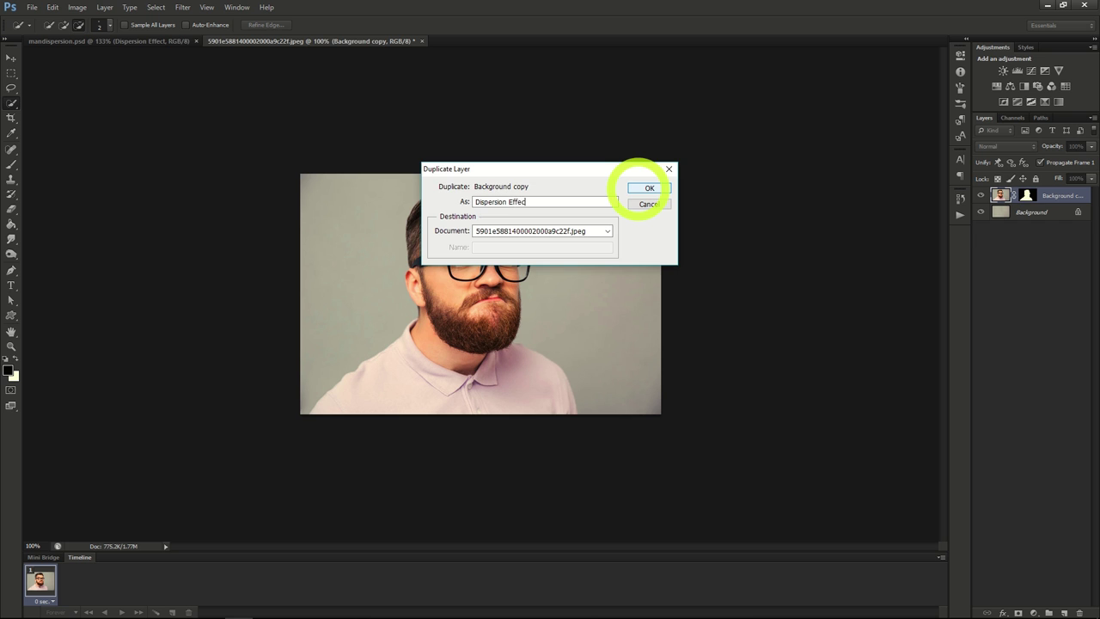
text(t)
click(638, 189)
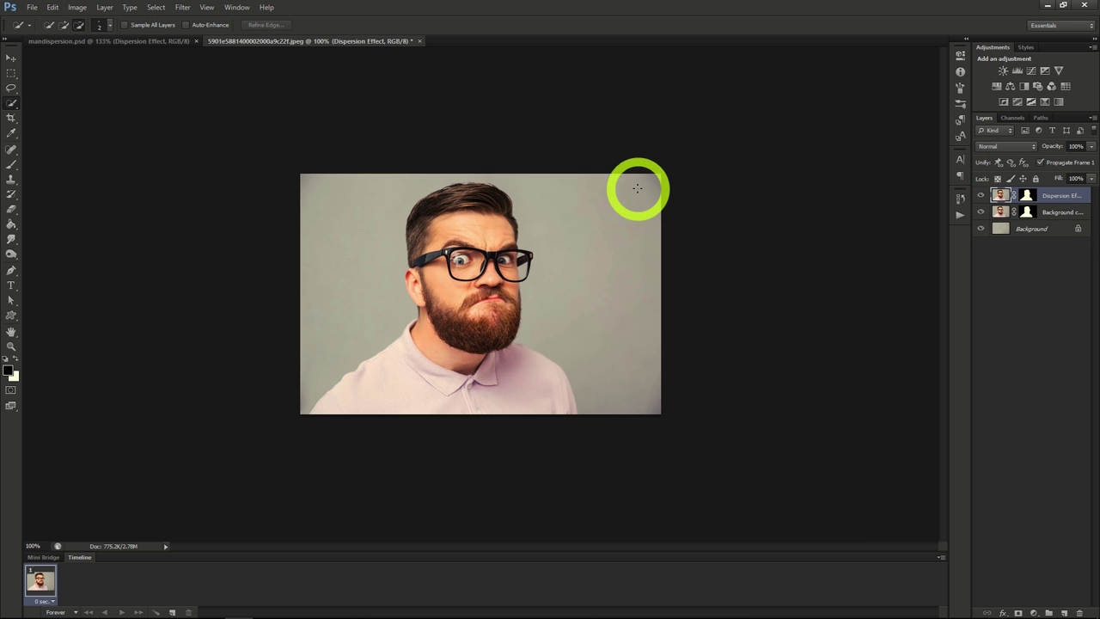
Duplicate Dispersion Effect as a top layer named 'Man', then reselect Dispersion Effect.
right_click(1044, 197)
click(1014, 234)
text(Man)
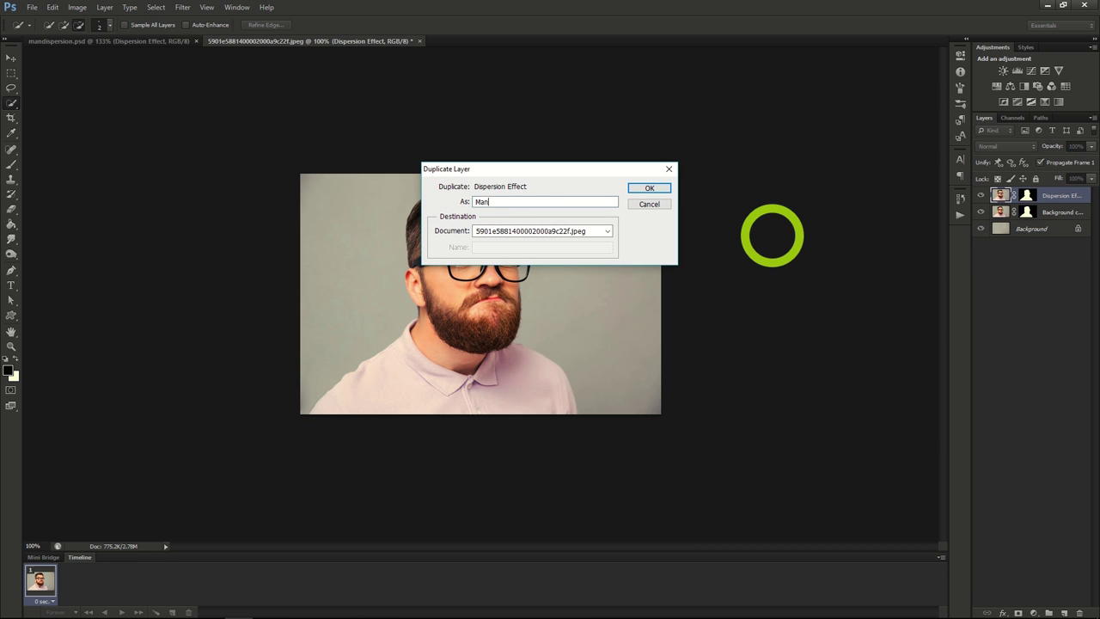
key(Return)
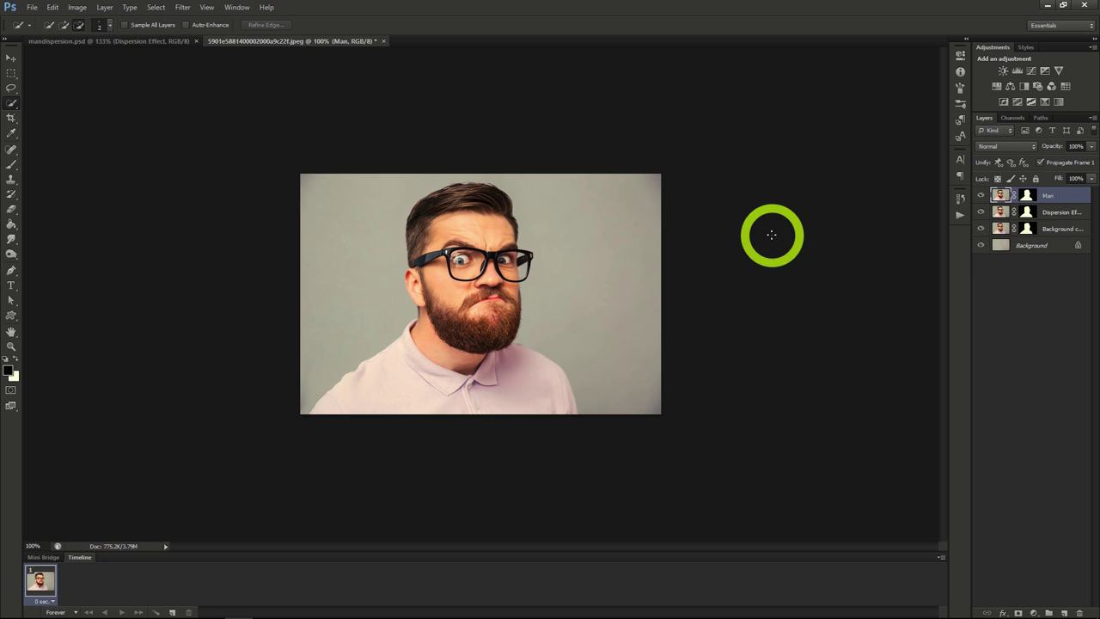
click(1049, 212)
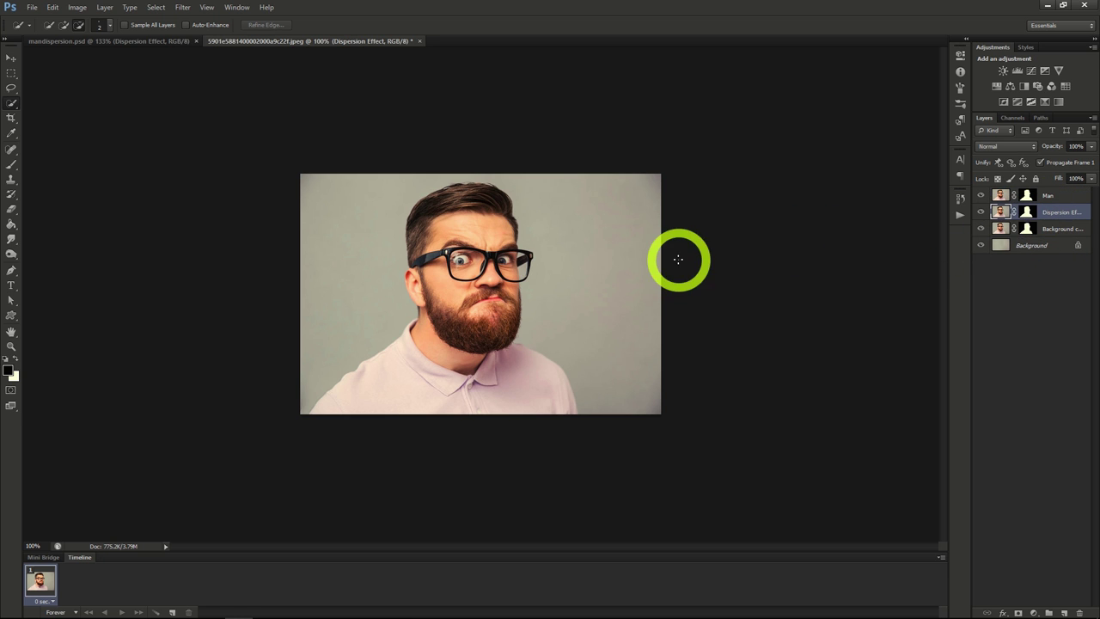
click(178, 9)
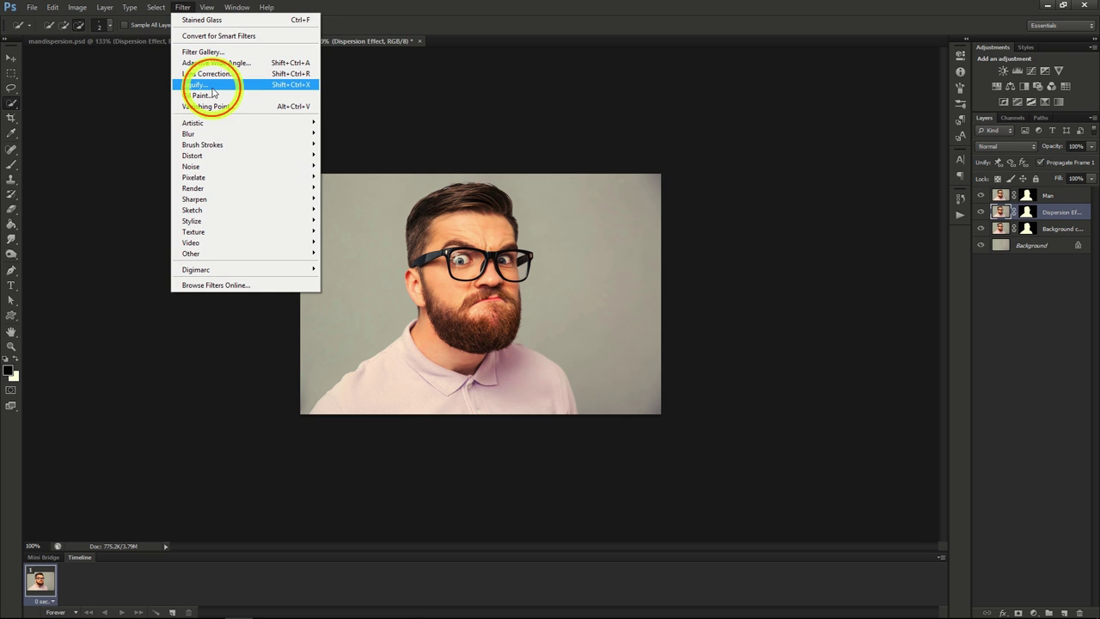
Liquify Dispersion Effect, warping the hair, glasses, nose and beard rightward toward the edge.
click(211, 89)
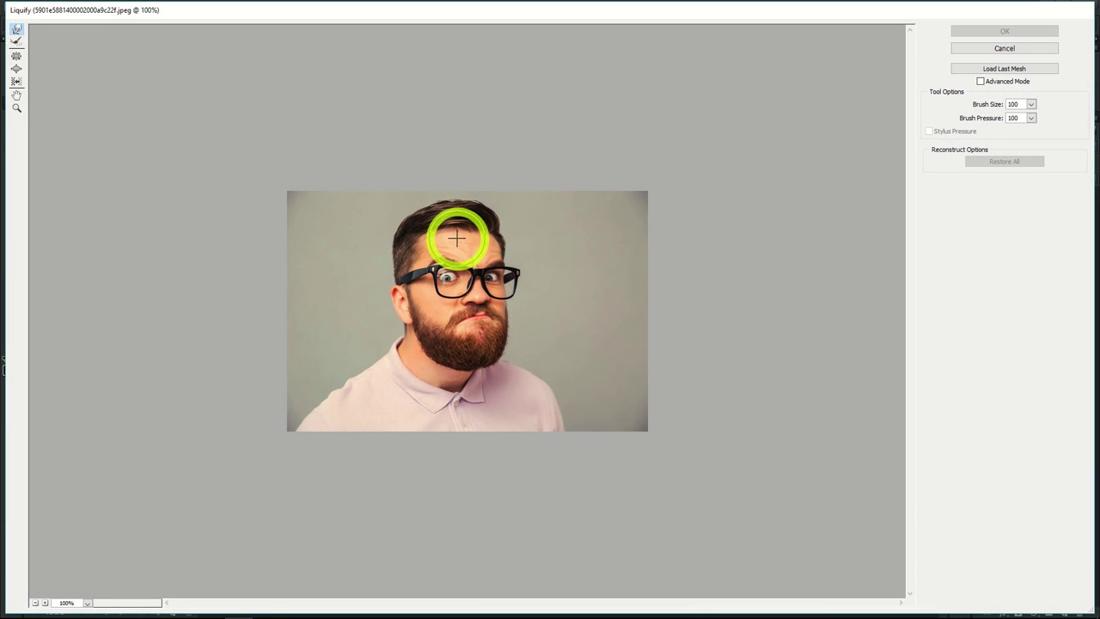
drag(469, 235, 552, 173)
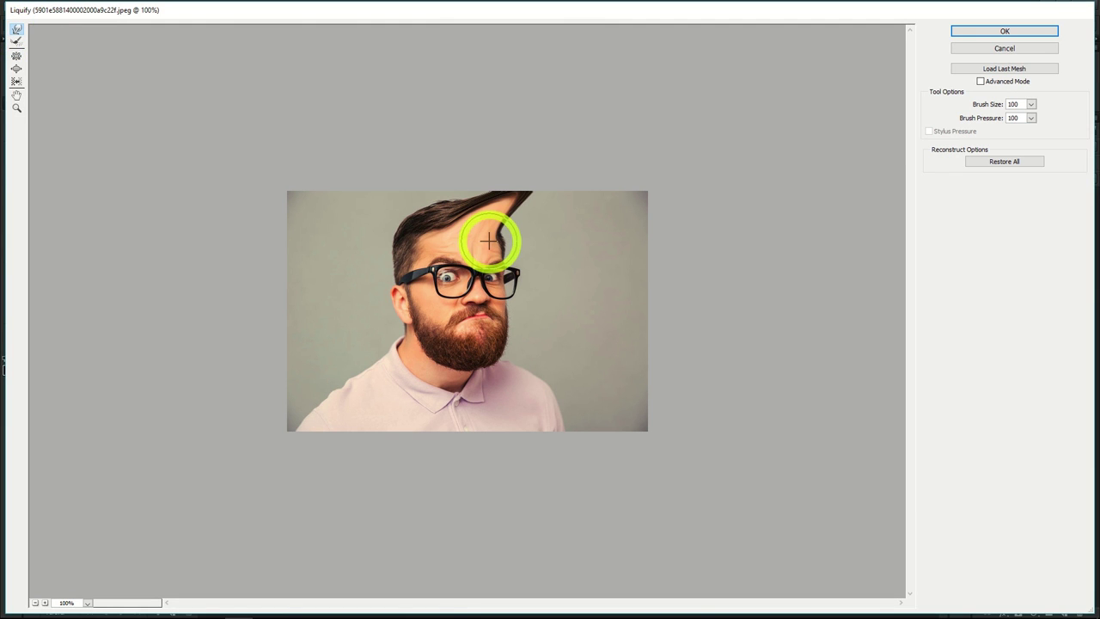
mouse_move(490, 238)
mouse_down()
mouse_move(567, 187)
mouse_move(496, 226)
mouse_move(574, 196)
mouse_move(483, 216)
mouse_move(466, 250)
mouse_move(602, 215)
mouse_move(604, 227)
mouse_move(487, 249)
mouse_move(668, 198)
mouse_move(644, 232)
mouse_move(518, 248)
mouse_move(693, 250)
mouse_up()
mouse_move(508, 269)
mouse_down()
mouse_move(697, 294)
mouse_move(667, 272)
mouse_up()
drag(494, 340, 702, 396)
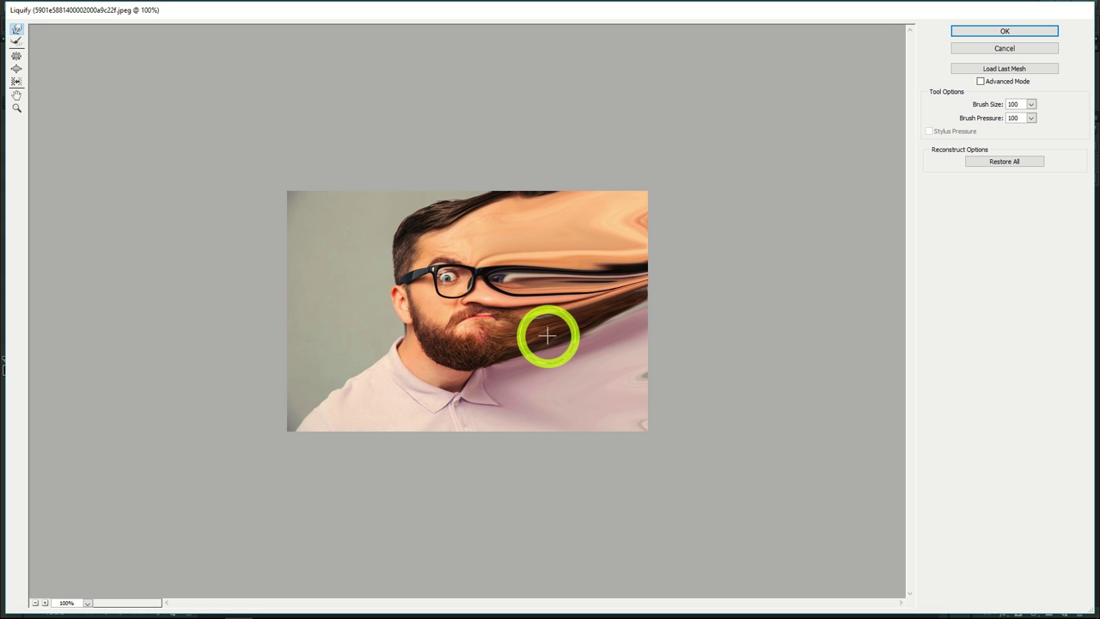
click(997, 31)
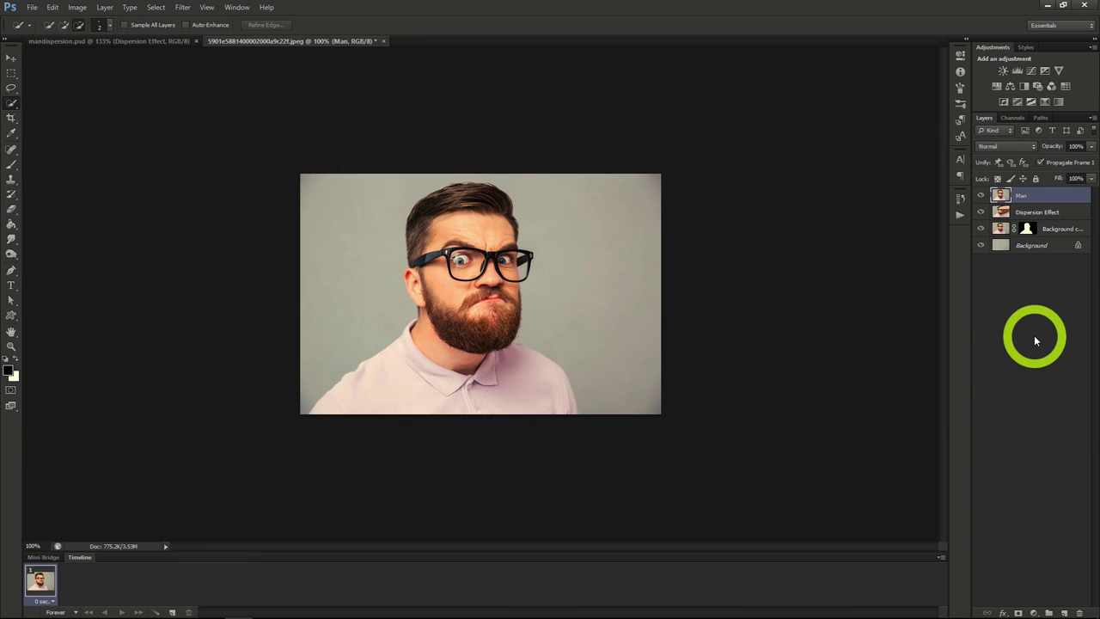
Give Dispersion Effect a black layer mask, then select the Man layer.
click(1024, 213)
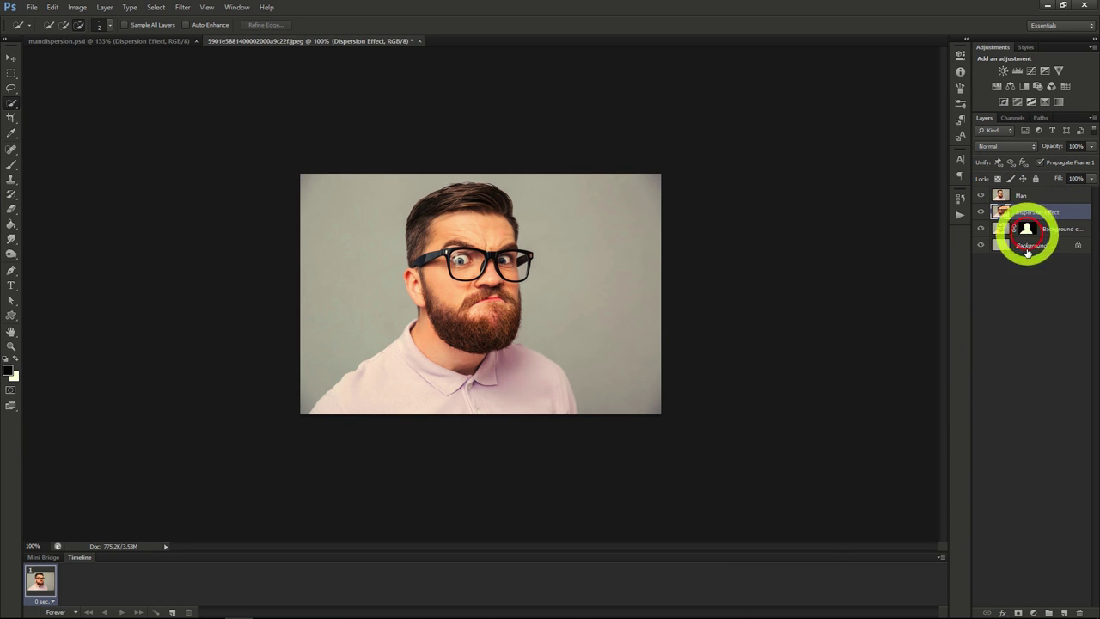
alt+click(1019, 612)
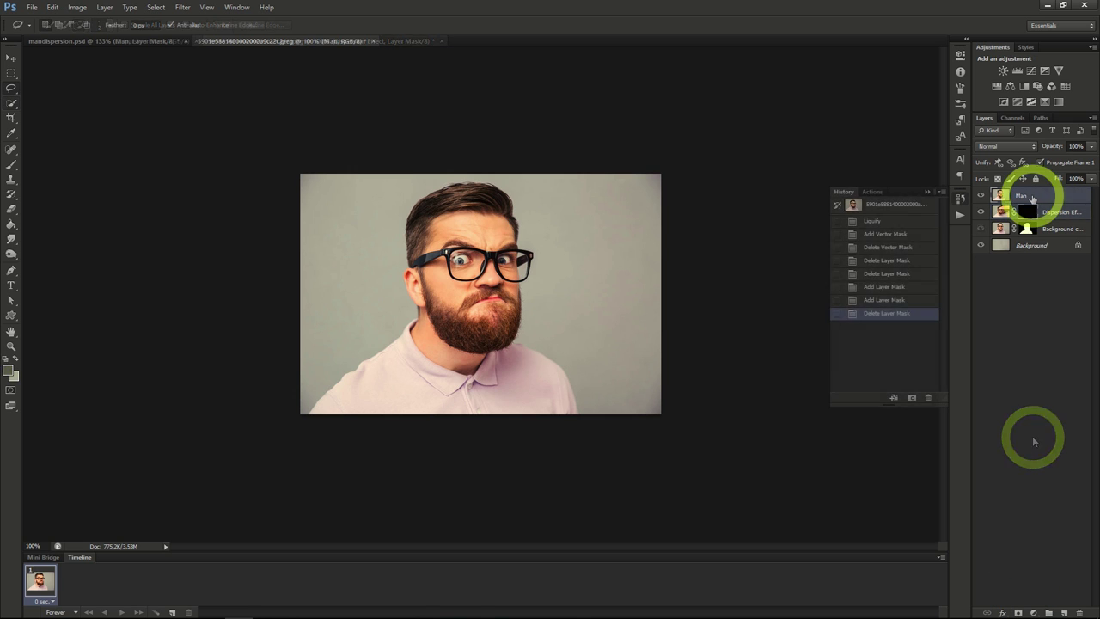
click(1026, 196)
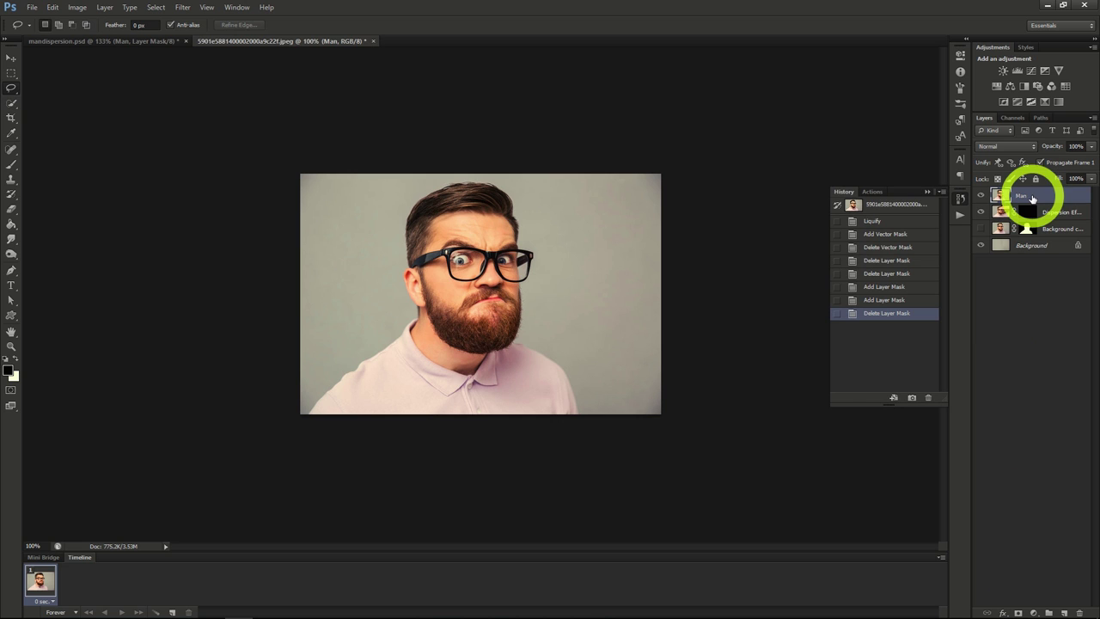
Hide Background copy and add a white layer mask to the Man layer.
click(982, 228)
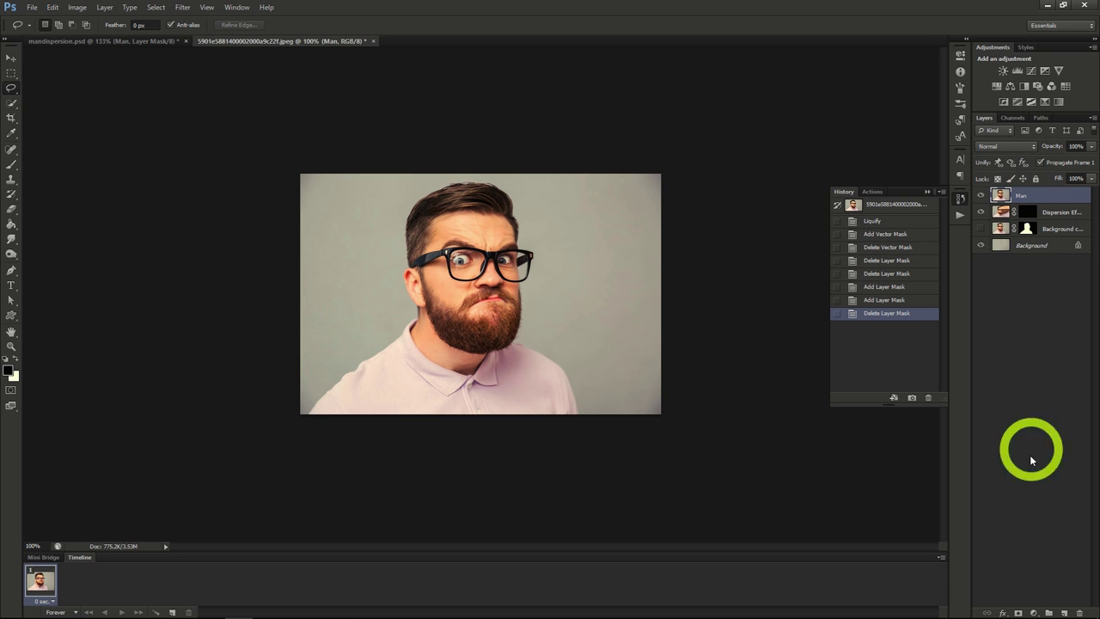
click(1017, 612)
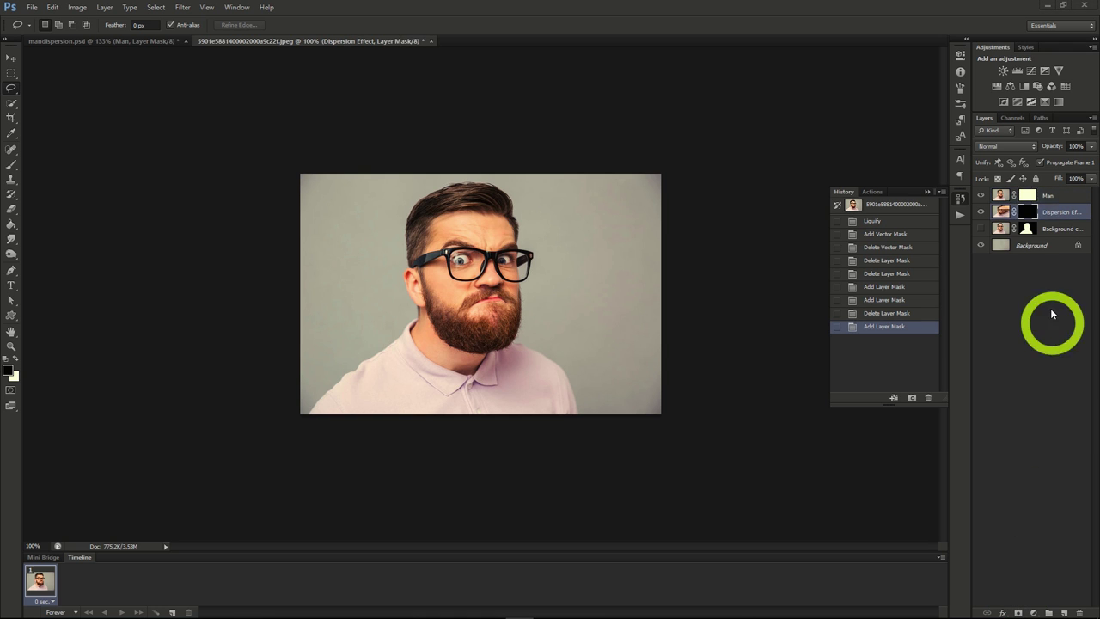
click(1026, 211)
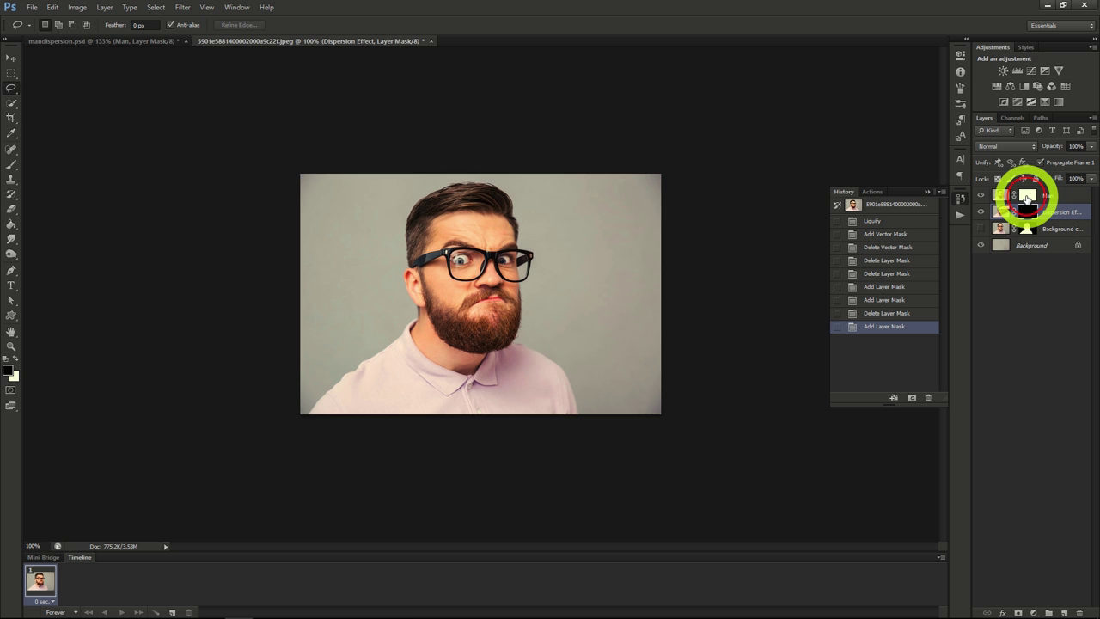
click(1056, 196)
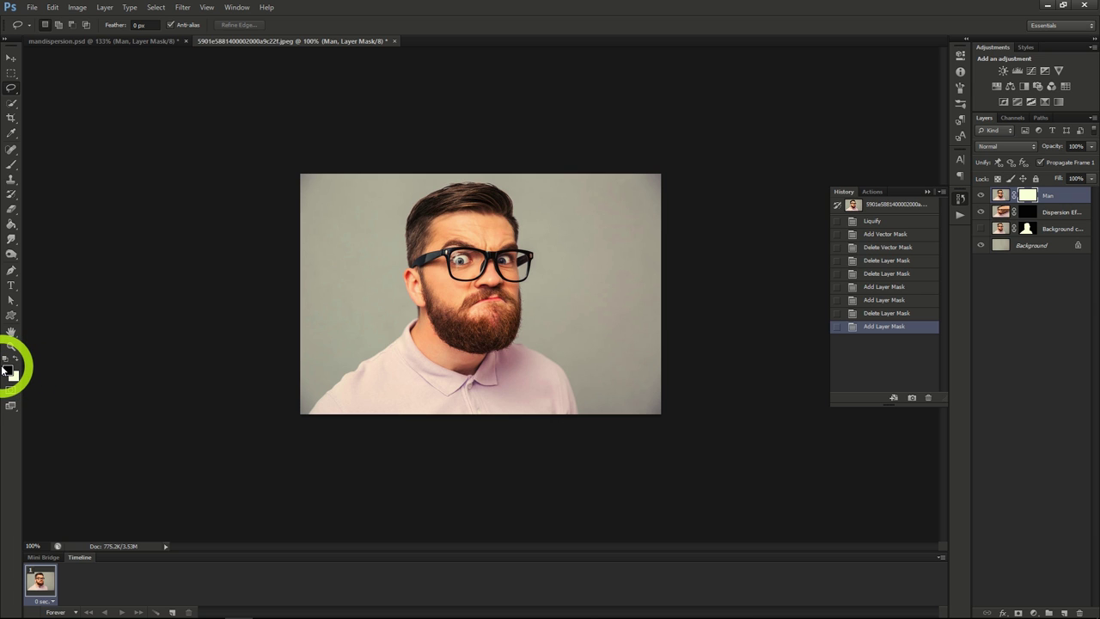
Set up the Brush tool with a scattered-particle tip at 400 px.
click(11, 167)
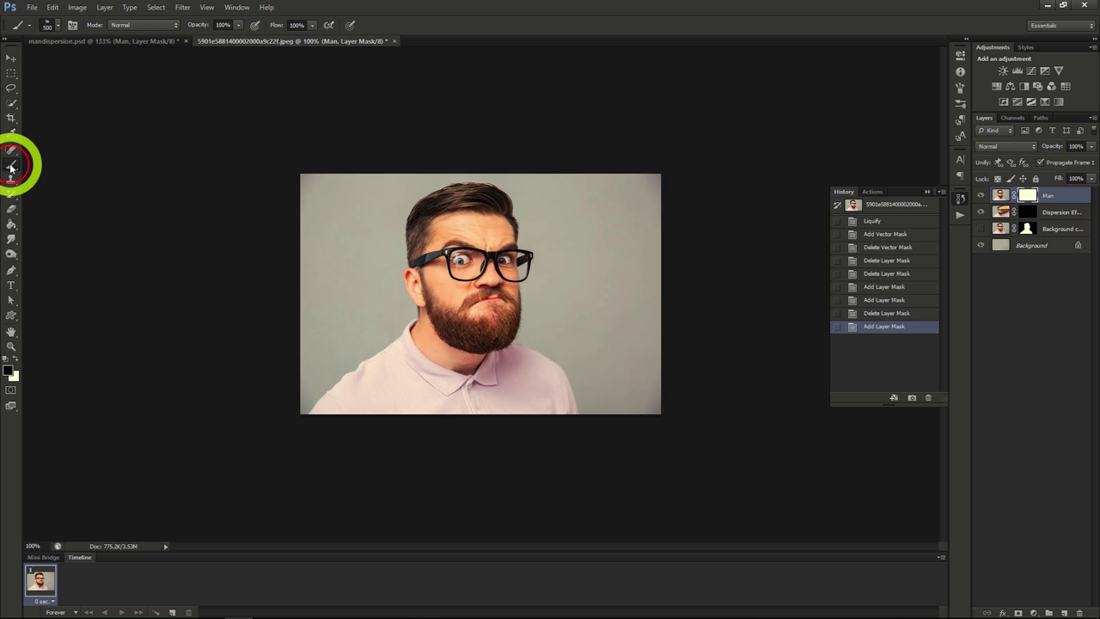
right_click(64, 155)
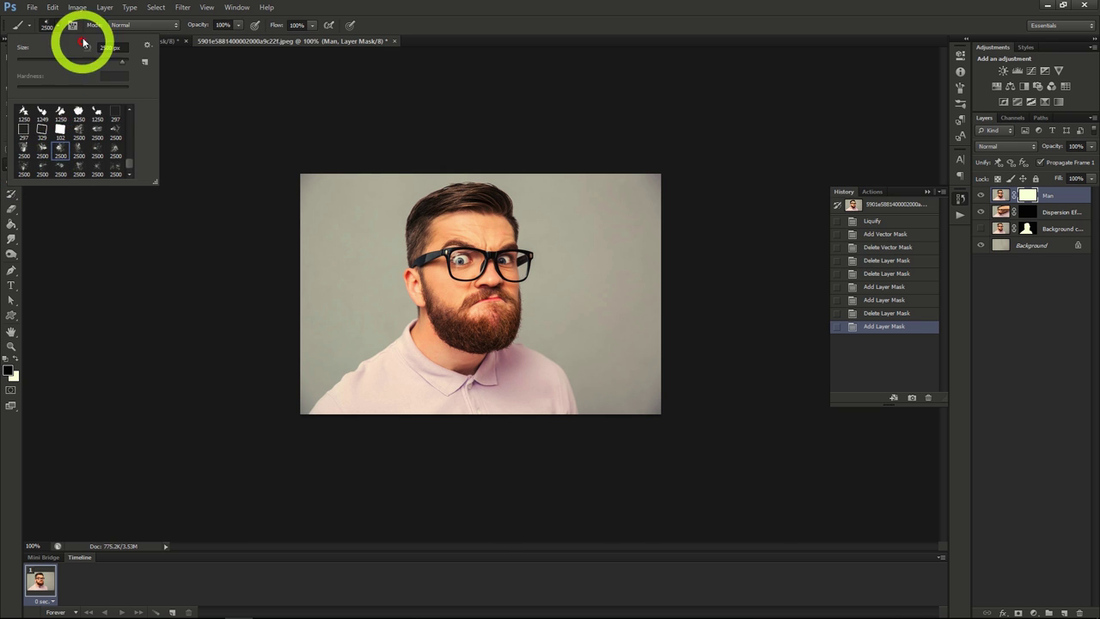
click(54, 25)
click(608, 310)
click(608, 309)
click(608, 315)
click(608, 315)
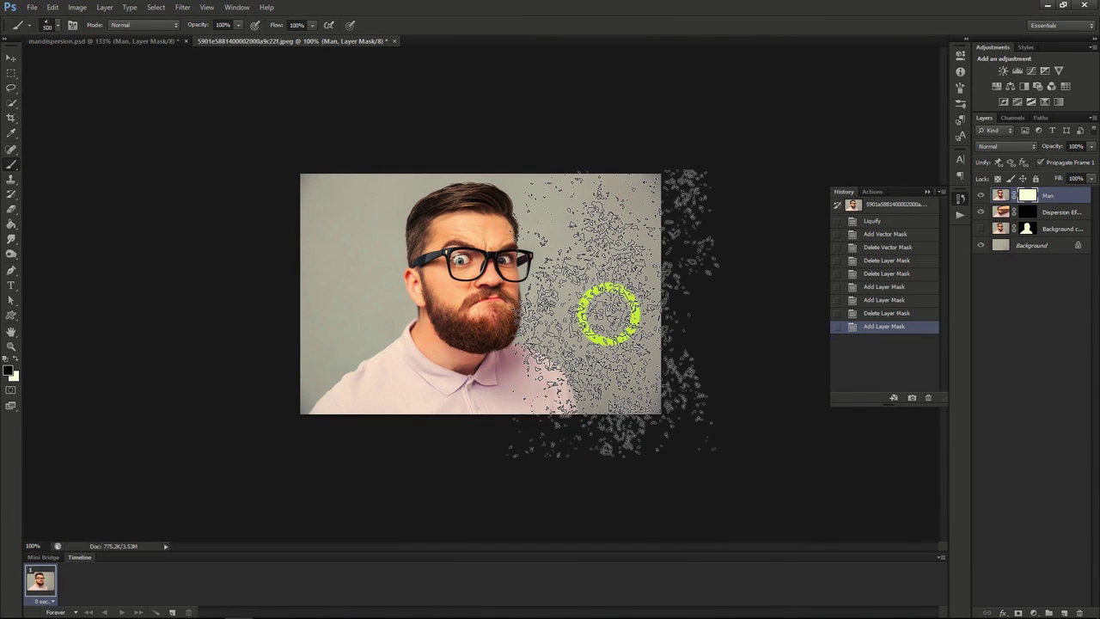
key(bracketleft)
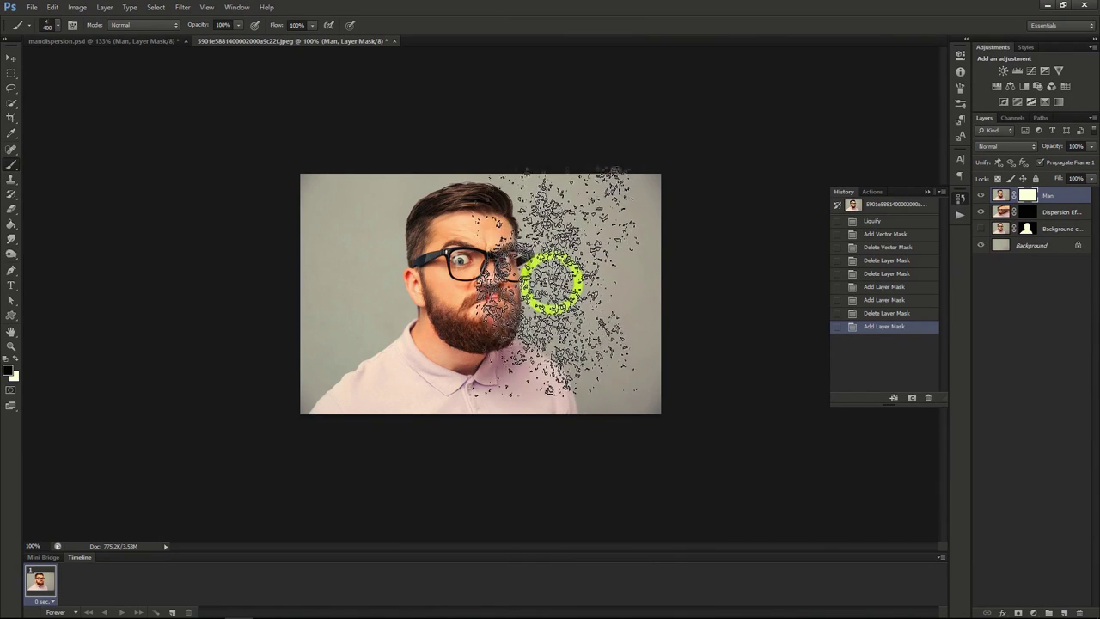
Stamp four black particle dabs on the Man mask across the right face and hair.
click(563, 264)
click(564, 224)
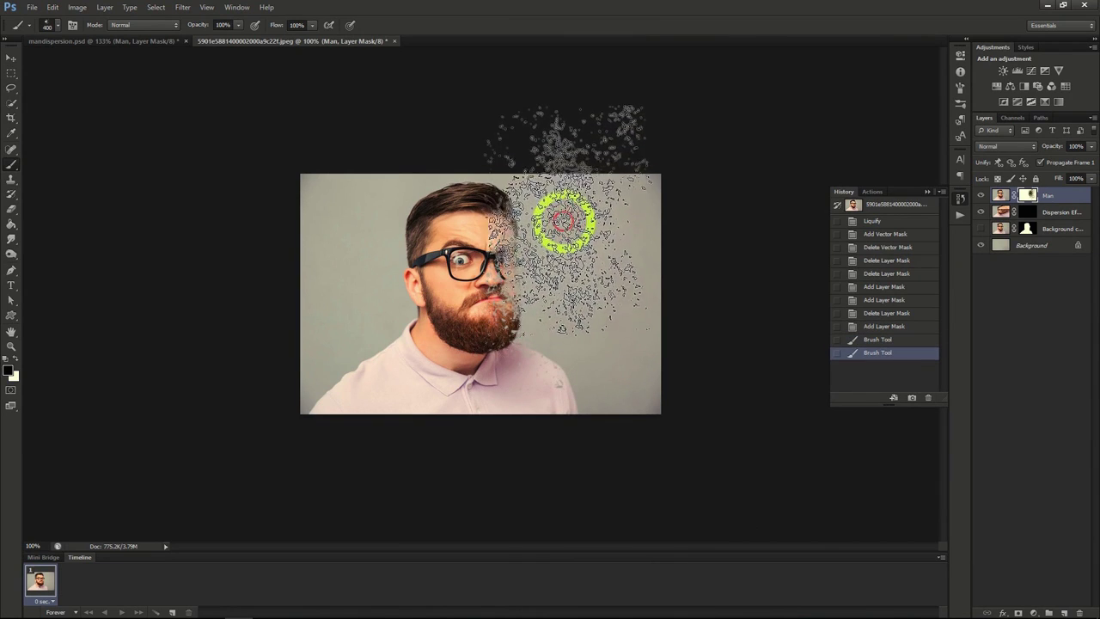
click(550, 182)
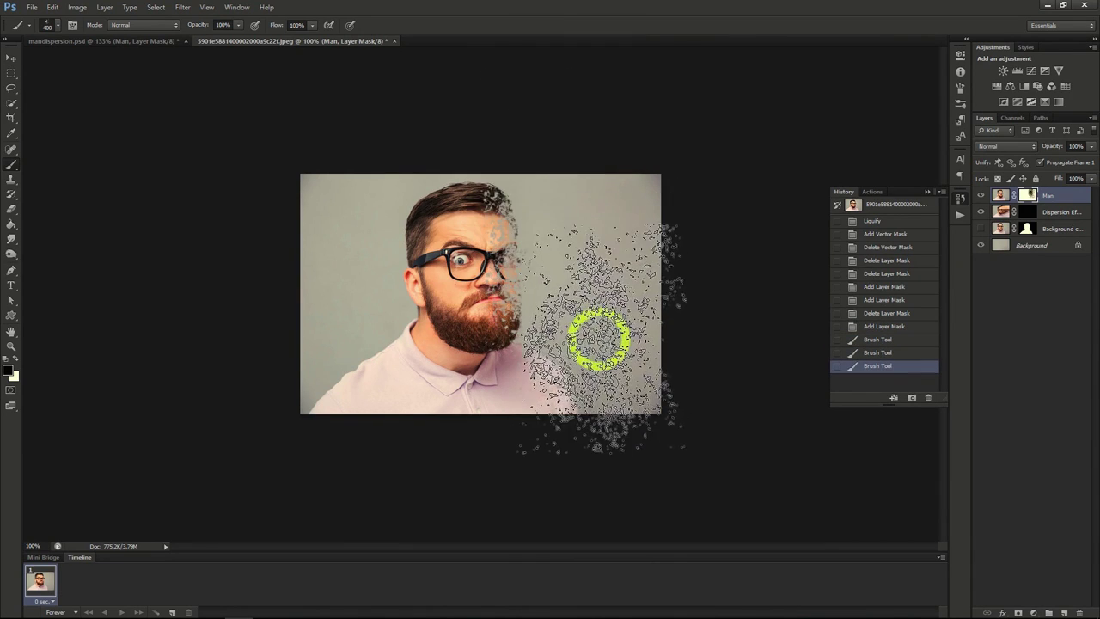
click(599, 340)
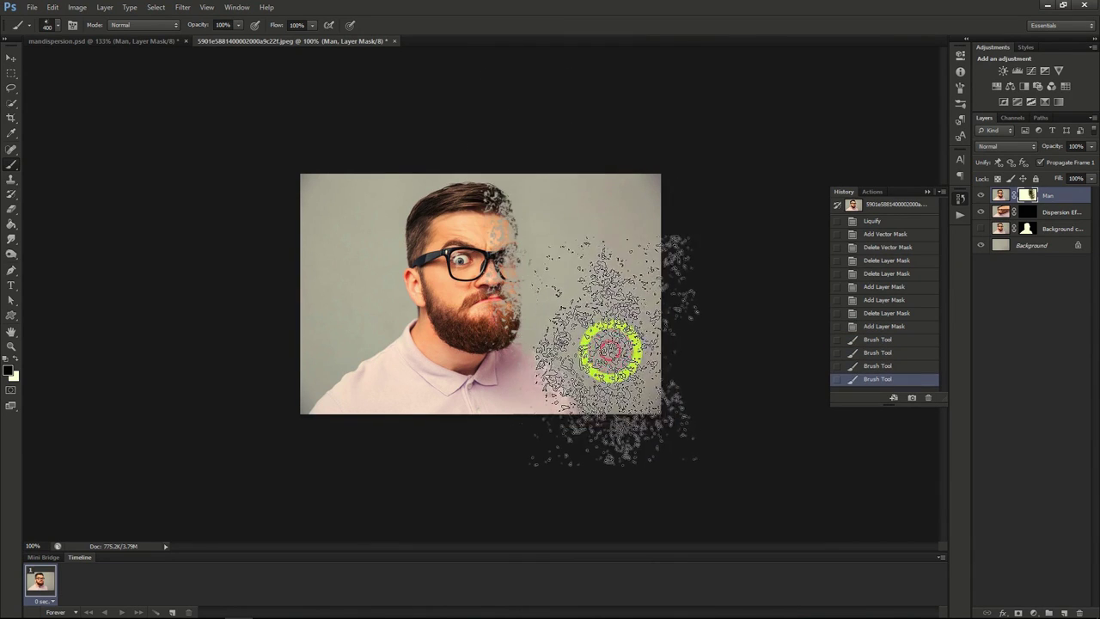
Select the Dispersion Effect layer mask and pick the 2500 px particle brush tip.
click(1046, 216)
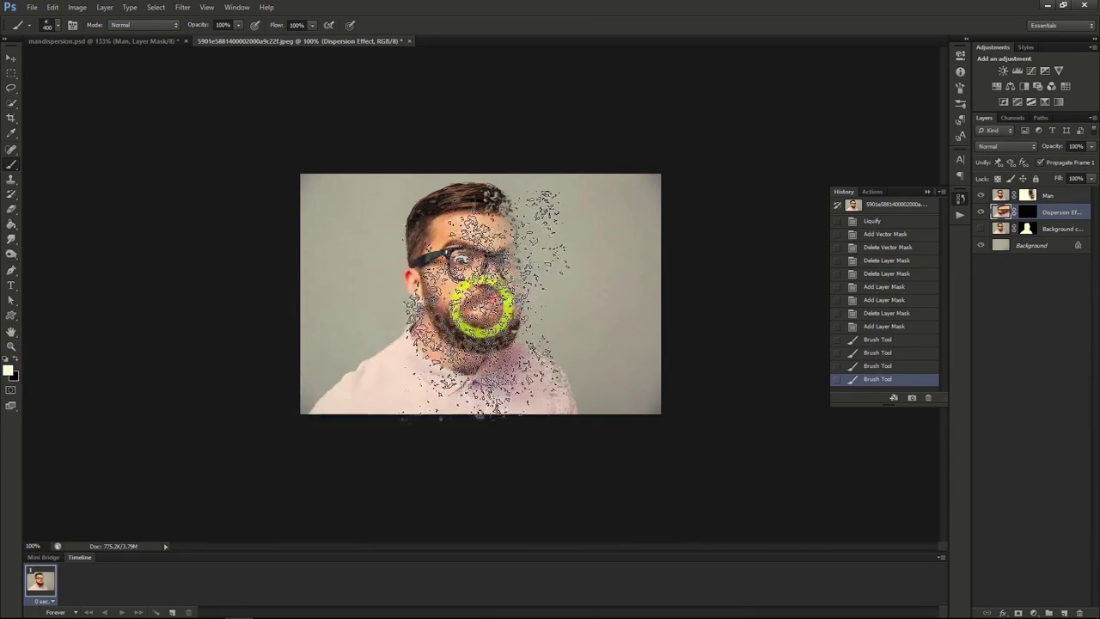
click(53, 26)
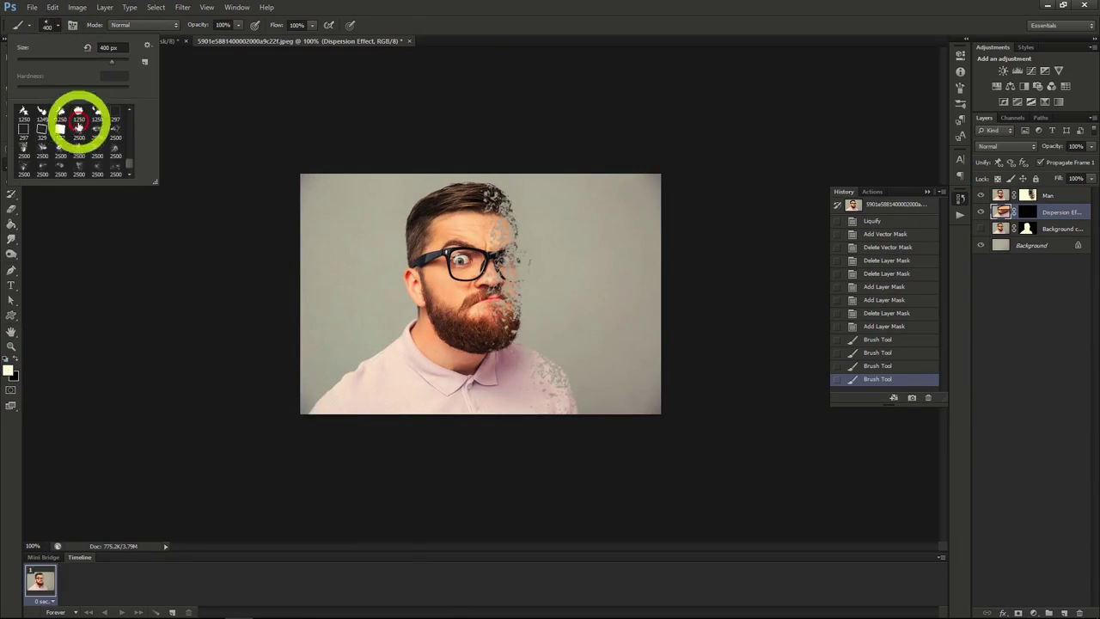
click(78, 156)
click(54, 26)
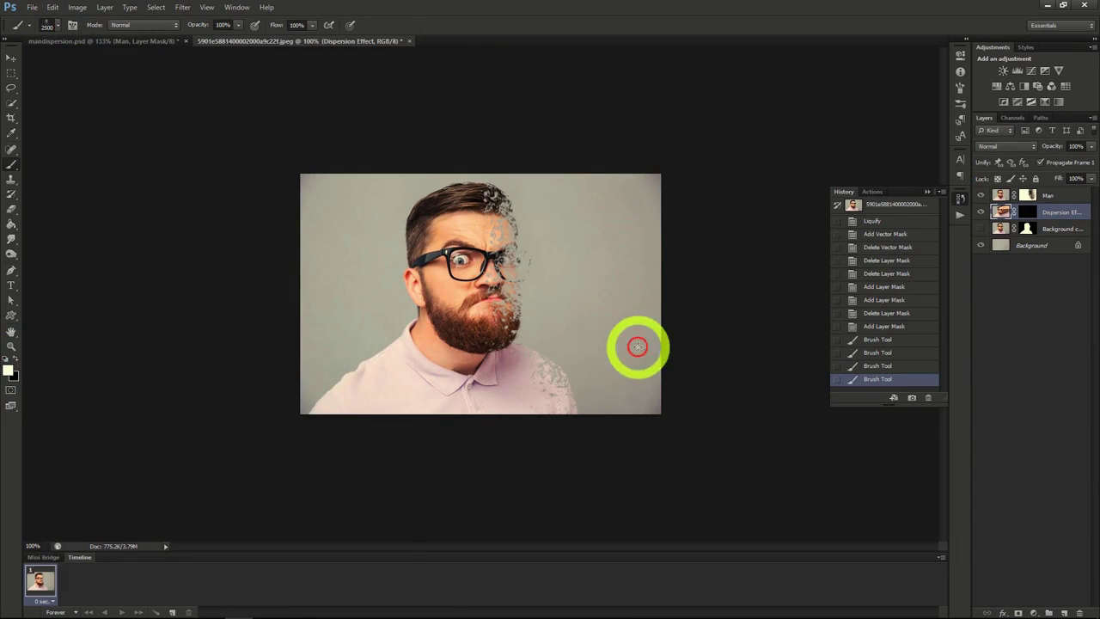
Stamp white particles on the mask to the right of the face and toward the upper right.
click(572, 285)
key(ctrl+alt+z)
key(ctrl+alt+z)
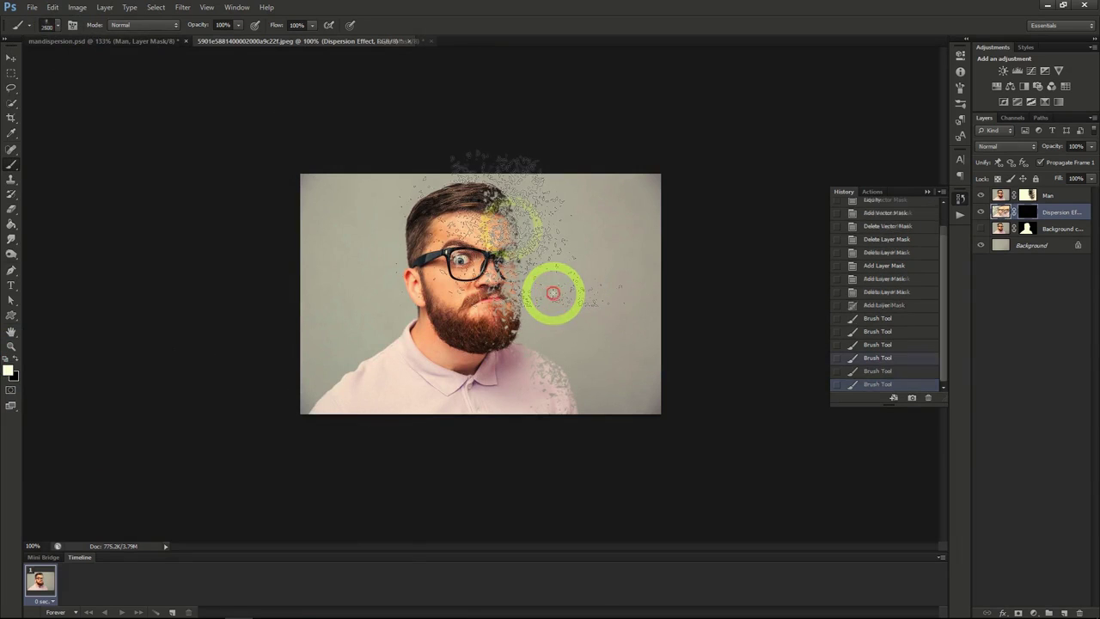
drag(512, 227, 521, 227)
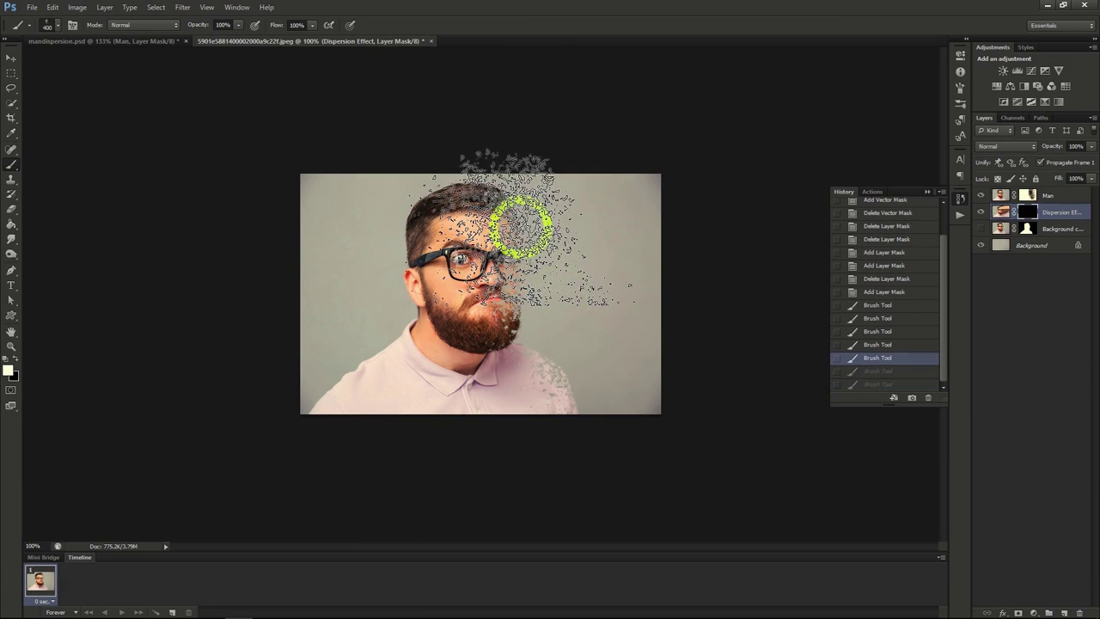
key(ctrl+shift+z)
key(ctrl+shift+z)
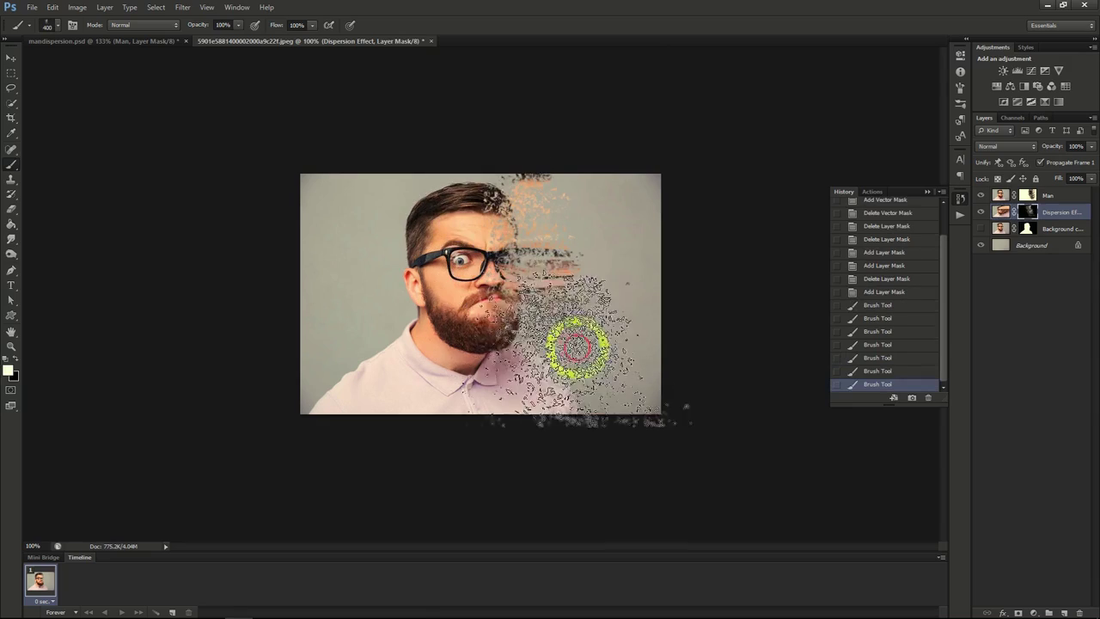
click(613, 363)
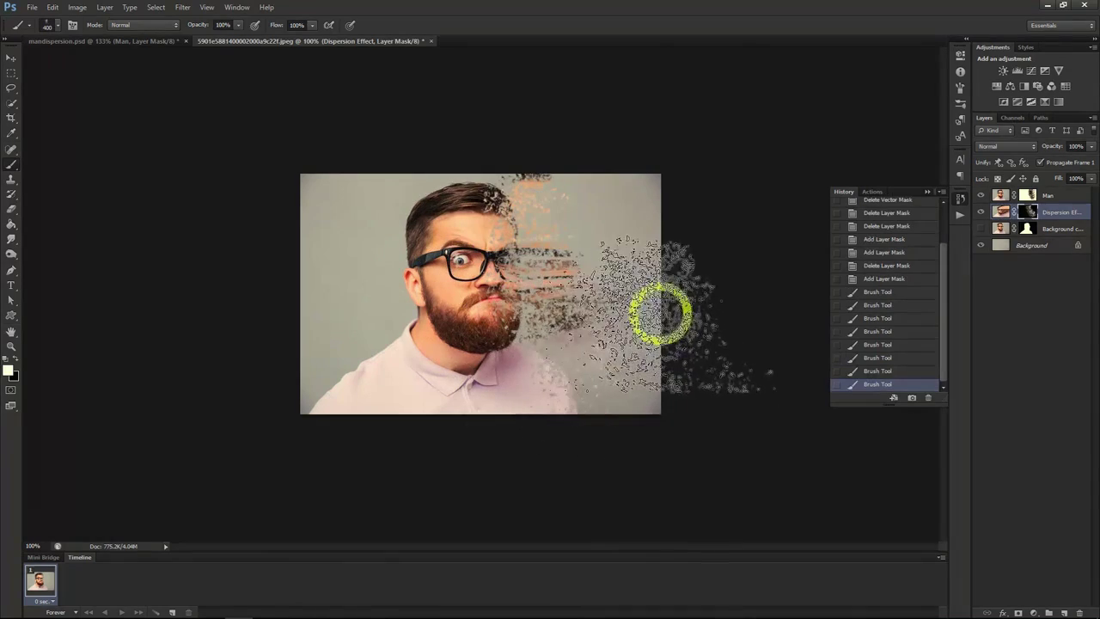
click(662, 238)
click(562, 151)
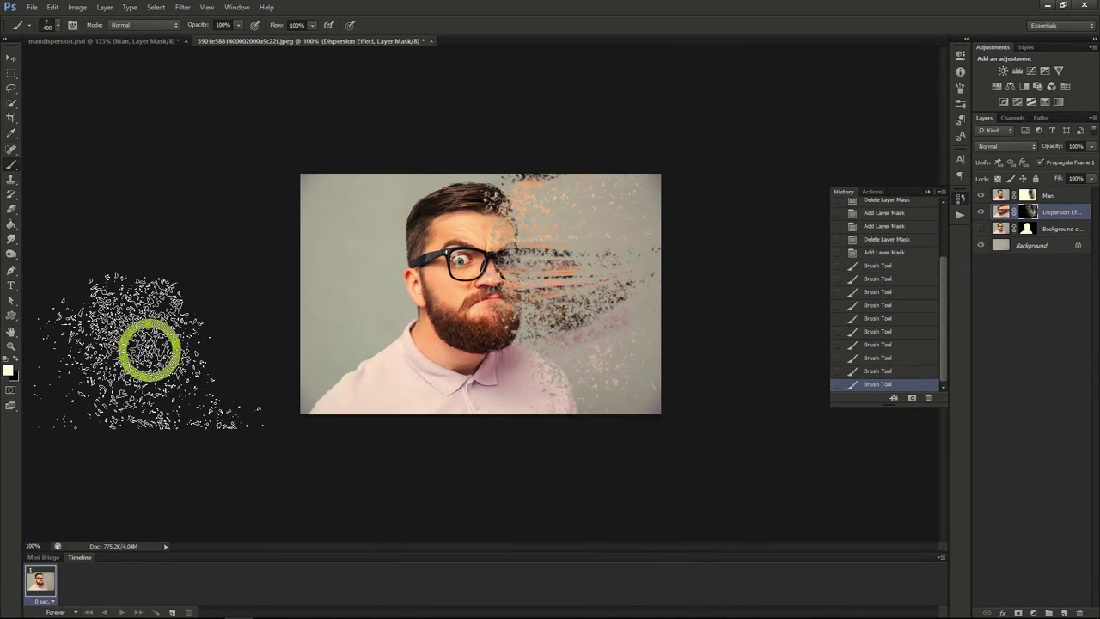